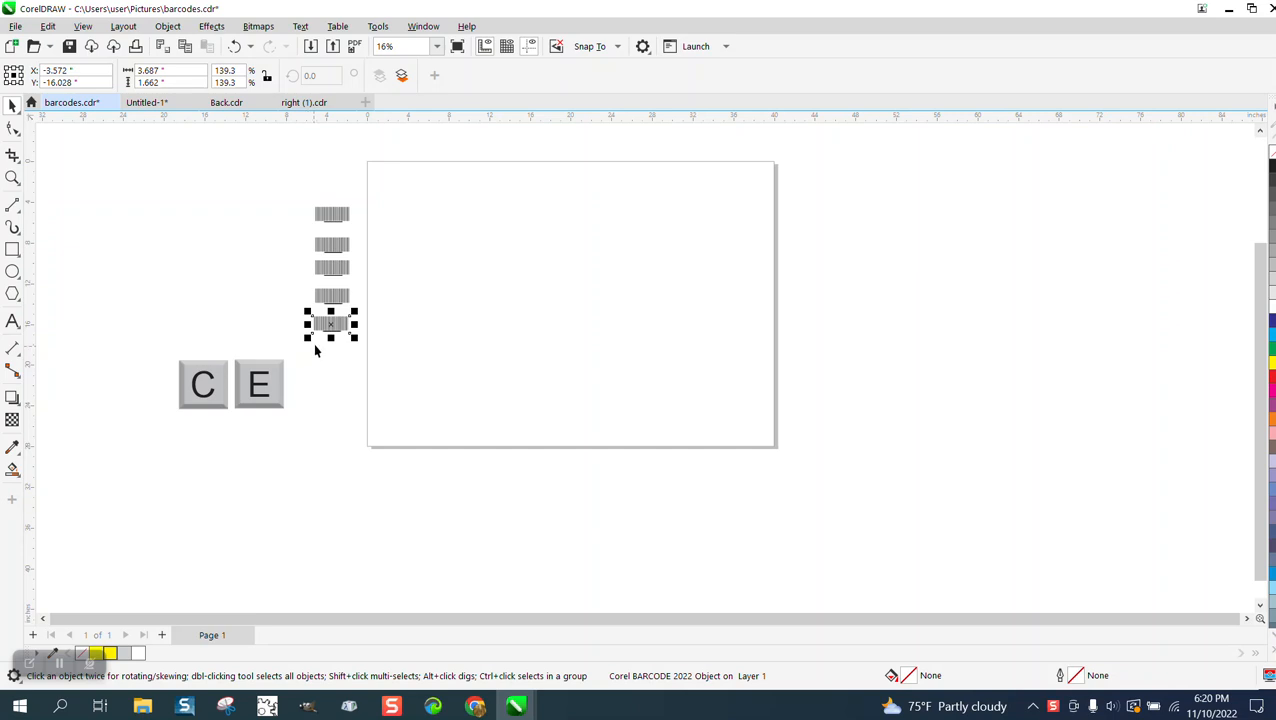
Select all five barcodes beside the page and align them with each other in one vertical column
{"action": "left_click_drag", "start_coordinate": [293, 207], "coordinate": [411, 367]}
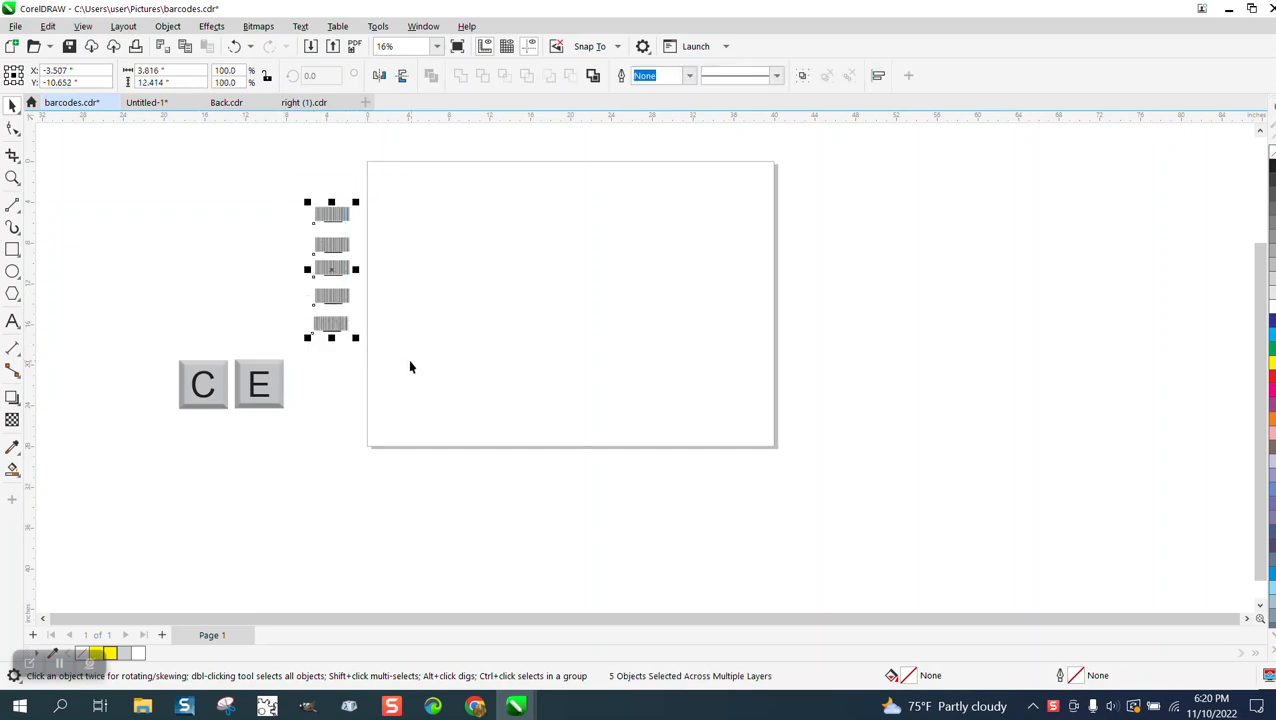
{"action": "left_click", "coordinate": [250, 306]}
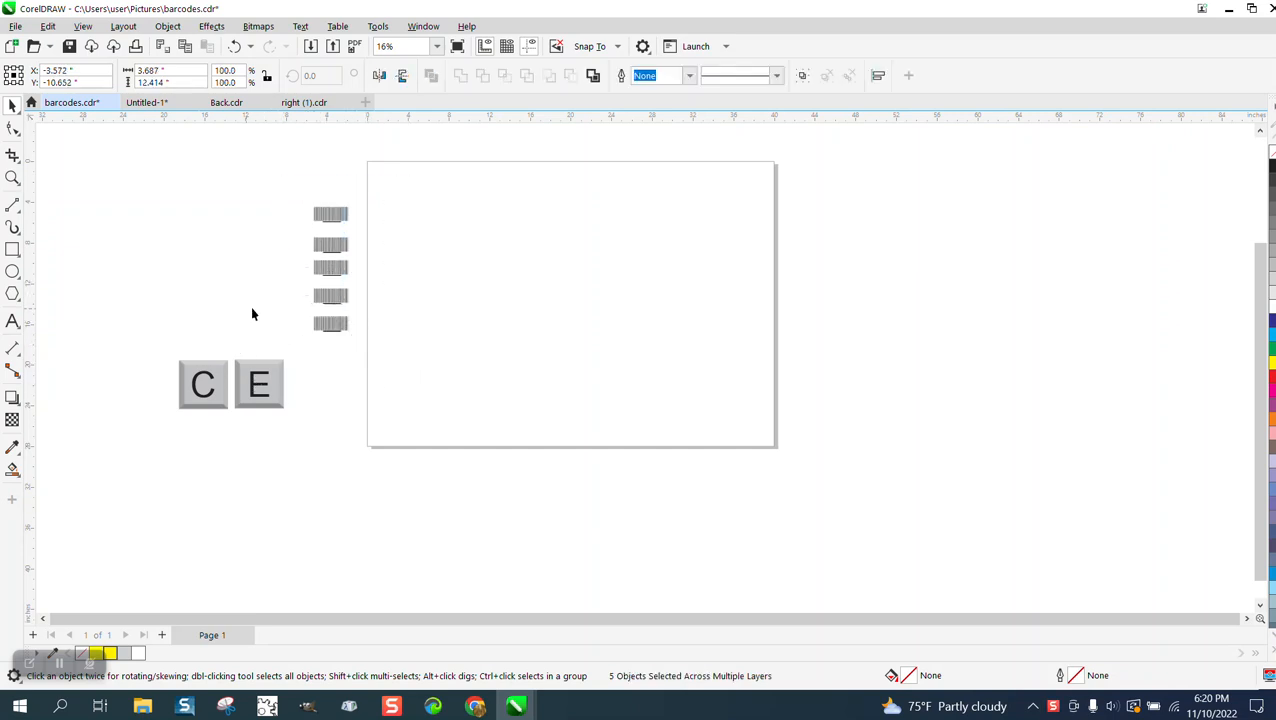
Create a red rectangle matching the lowest barcode's bounds, 3.687 by 1.662 inches, and place it flush in the page's bottom-right corner
{"action": "left_click", "coordinate": [350, 323]}
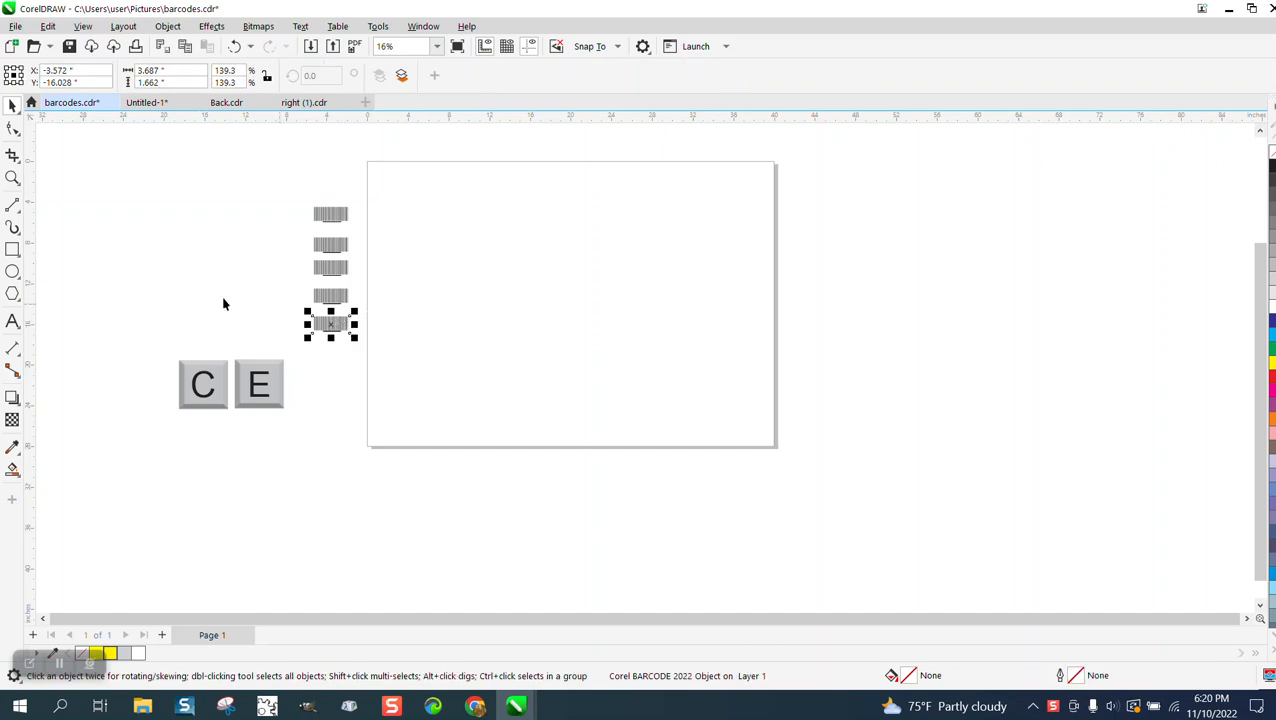
{"action": "left_click", "coordinate": [13, 250]}
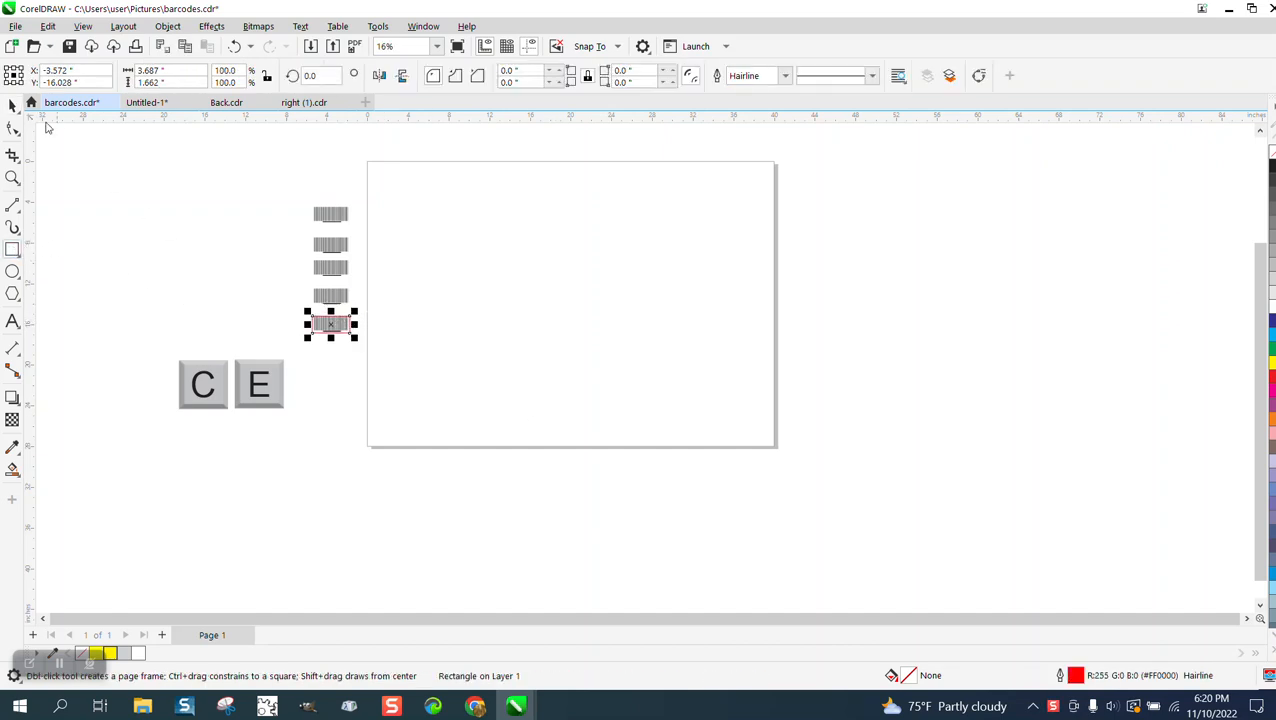
{"action": "left_click", "coordinate": [12, 105]}
{"action": "left_click_drag", "start_coordinate": [329, 324], "coordinate": [803, 445]}
{"action": "left_click", "coordinate": [508, 416]}
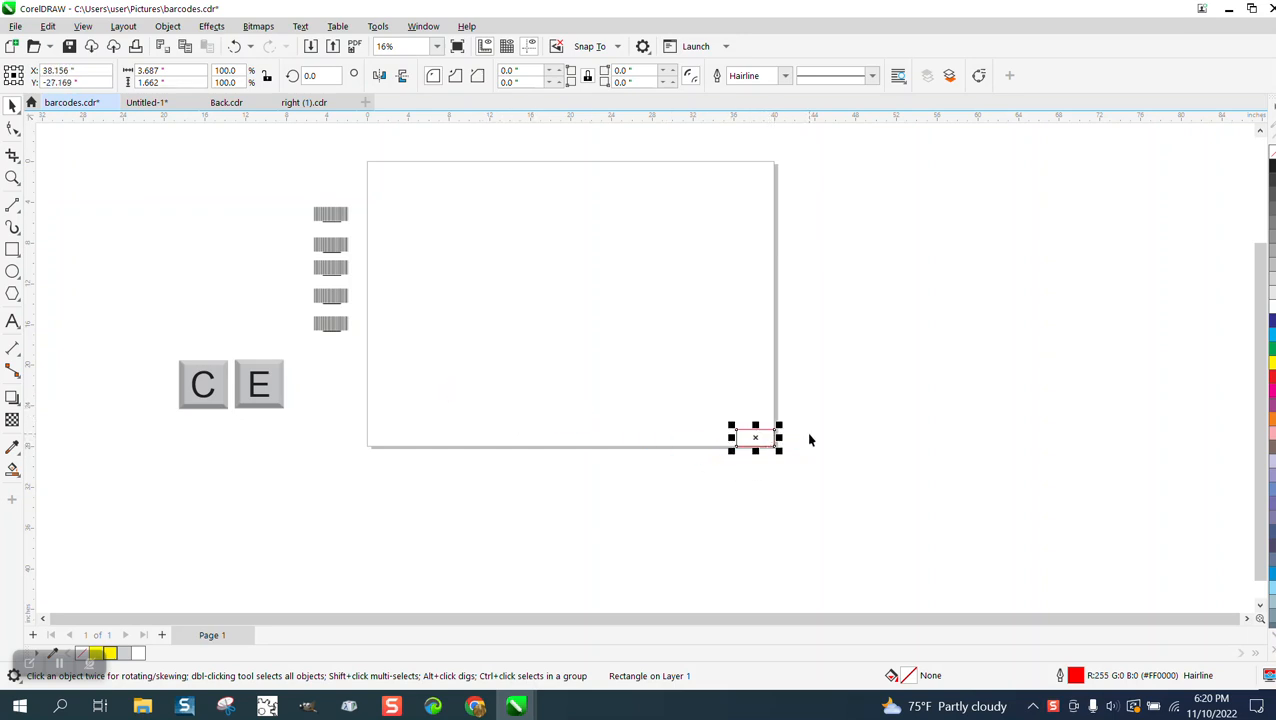
Set the nudge distance to 0.5 inch and nudge the red rectangle once left and once up from the page corner
{"action": "left_click", "coordinate": [810, 438]}
{"action": "left_click", "coordinate": [540, 76]}
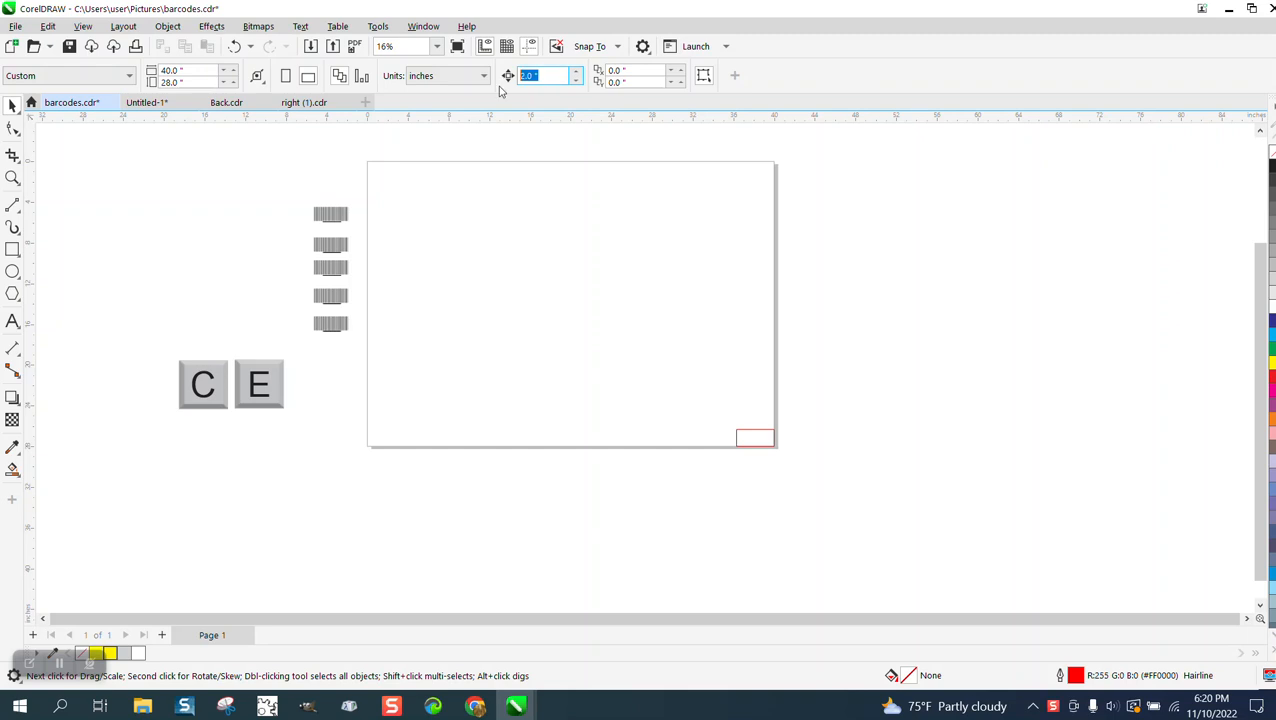
{"action": "type", "text": ".5"}
{"action": "left_click", "coordinate": [755, 437]}
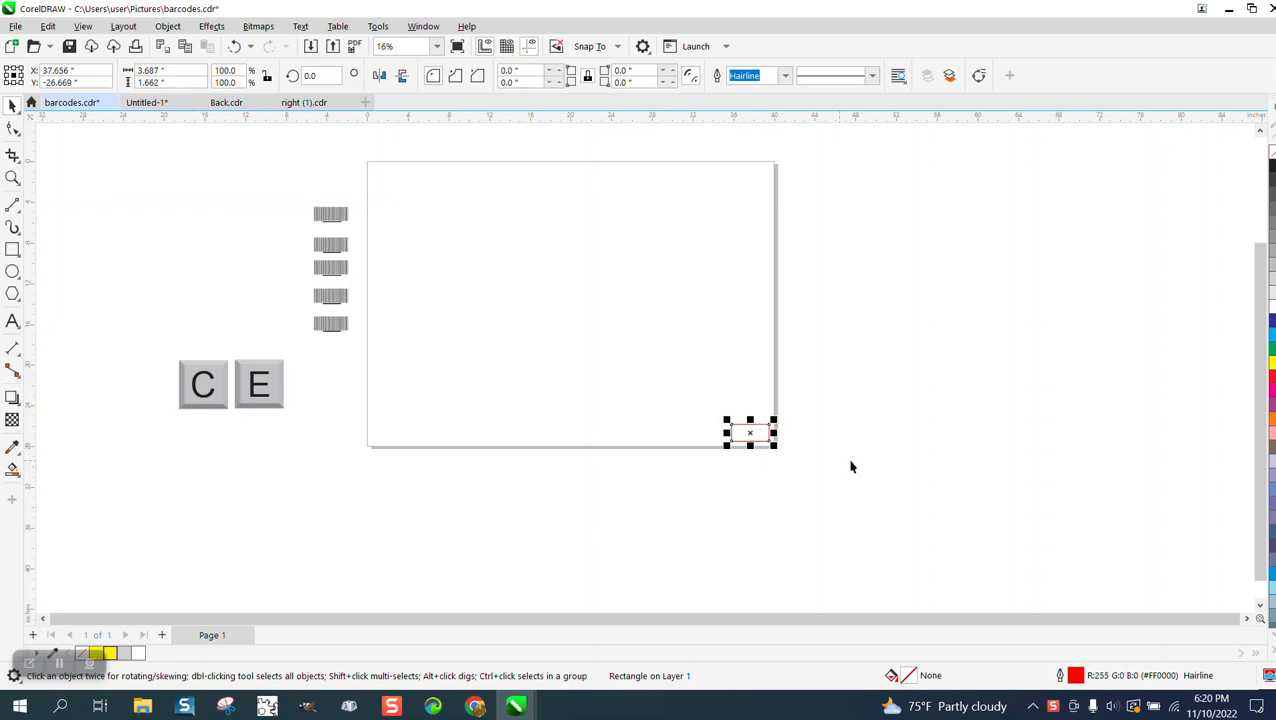
{"action": "left_click", "coordinate": [882, 460]}
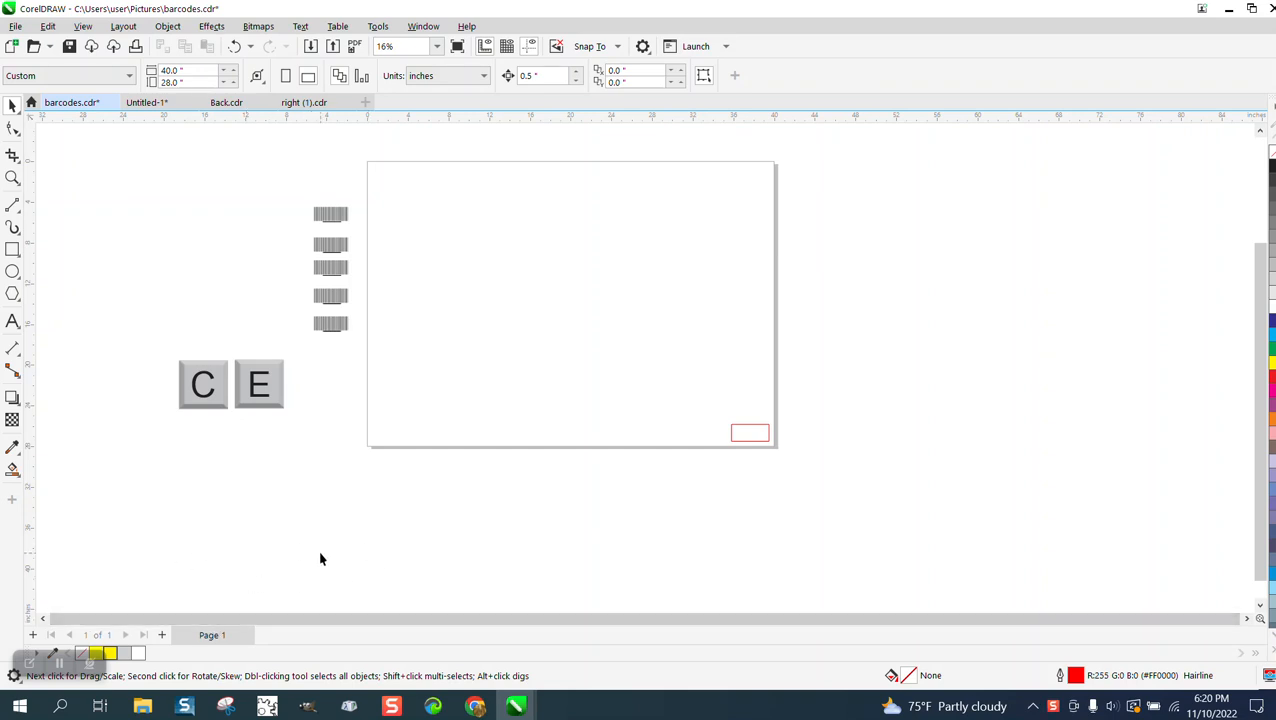
Duplicate the page with its layers and contents four times, each copy after the previous page, making five pages
{"action": "right_click", "coordinate": [232, 638]}
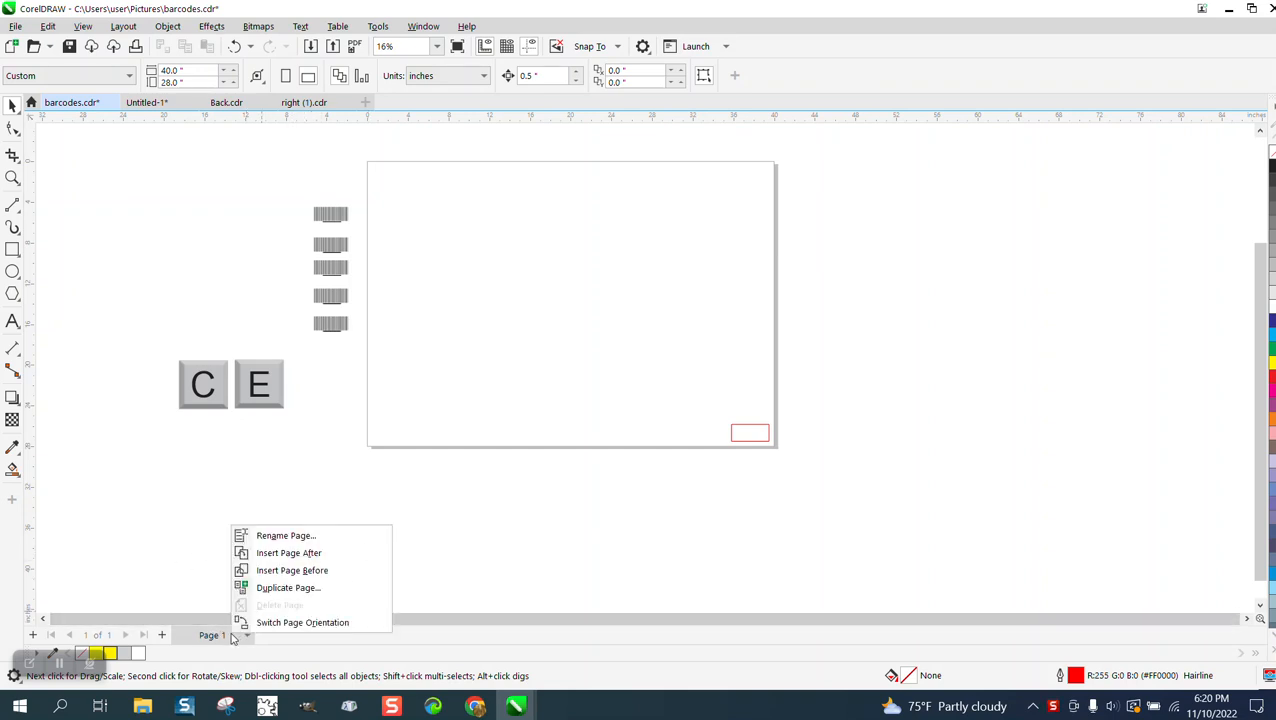
{"action": "left_click", "coordinate": [275, 589]}
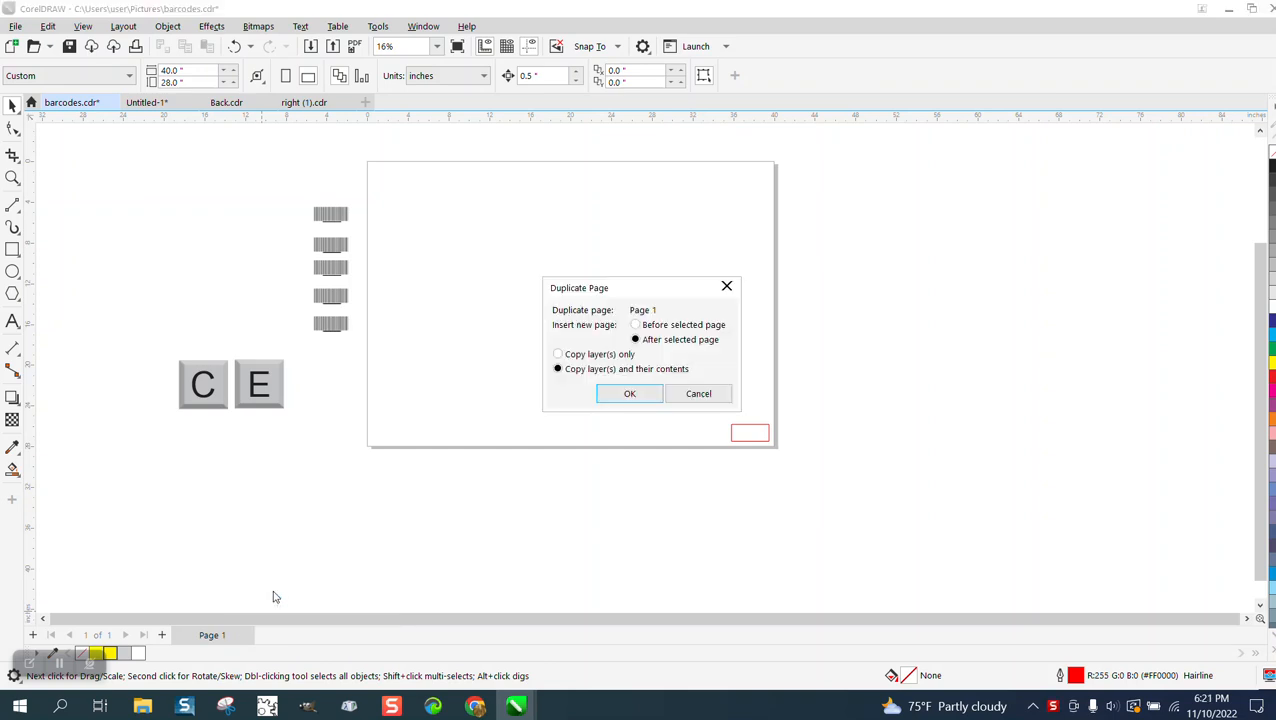
{"action": "left_click", "coordinate": [643, 397]}
{"action": "right_click", "coordinate": [305, 635]}
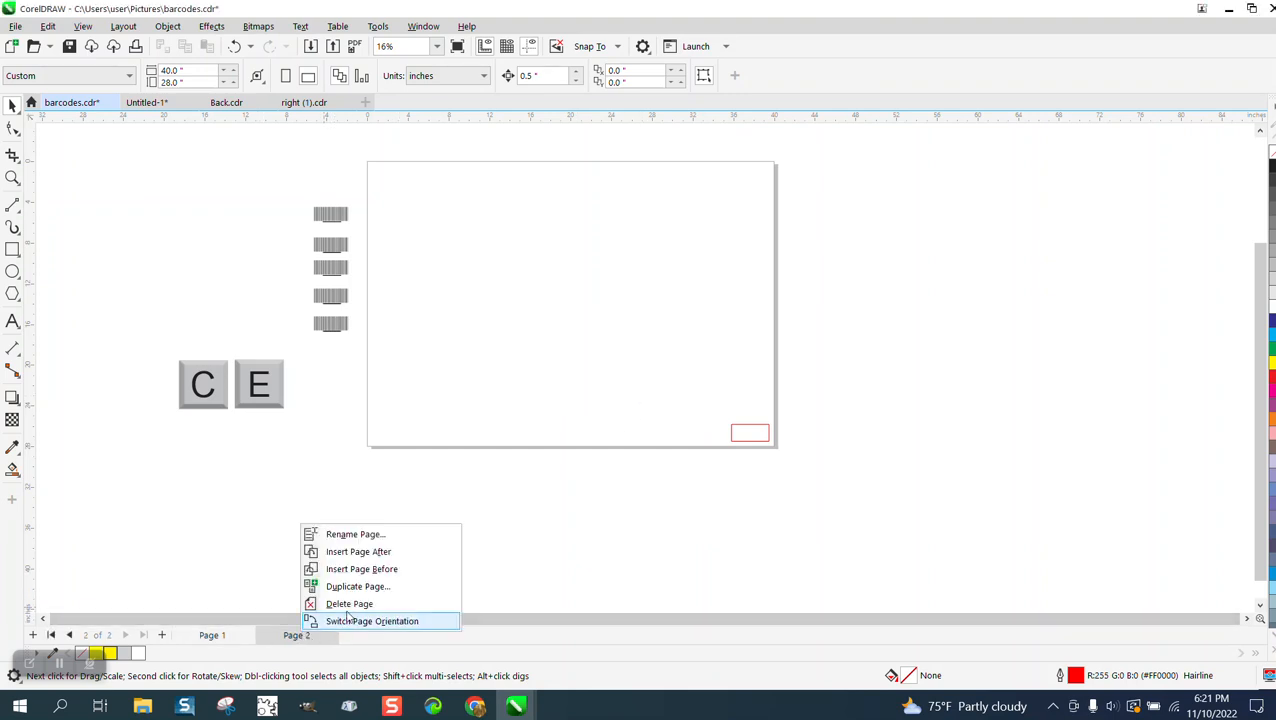
{"action": "left_click", "coordinate": [362, 587]}
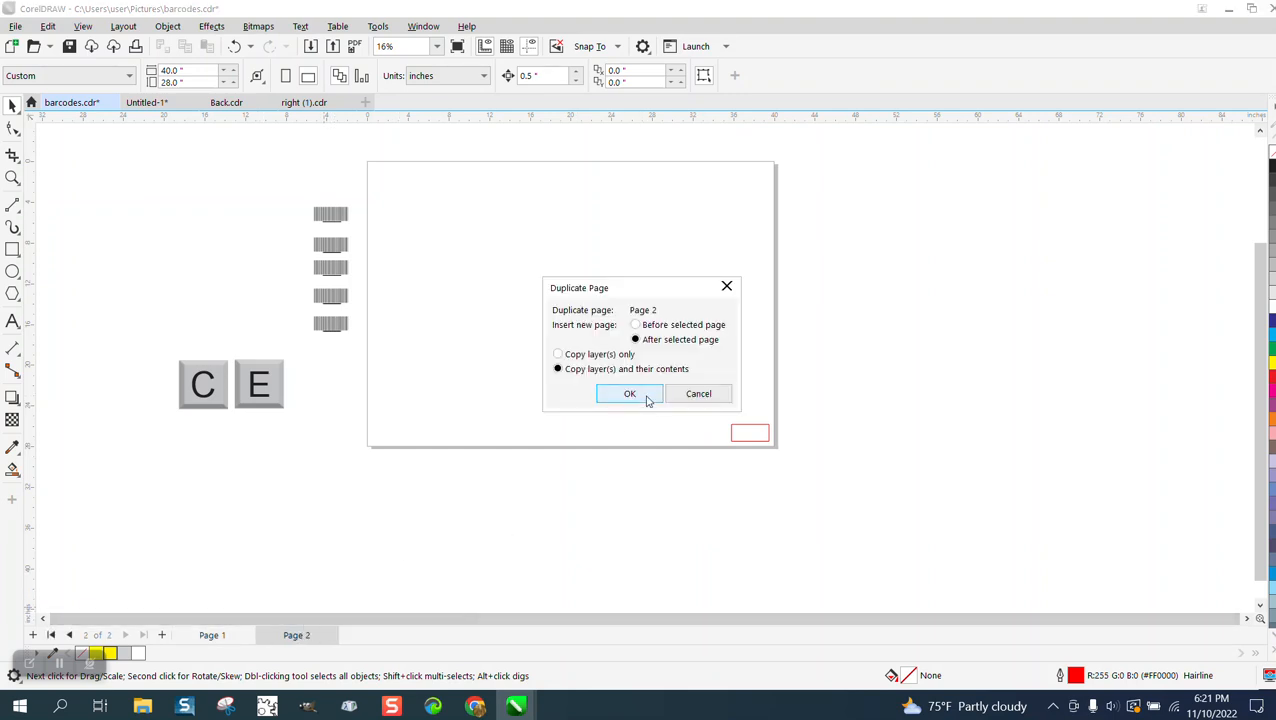
{"action": "left_click", "coordinate": [630, 394]}
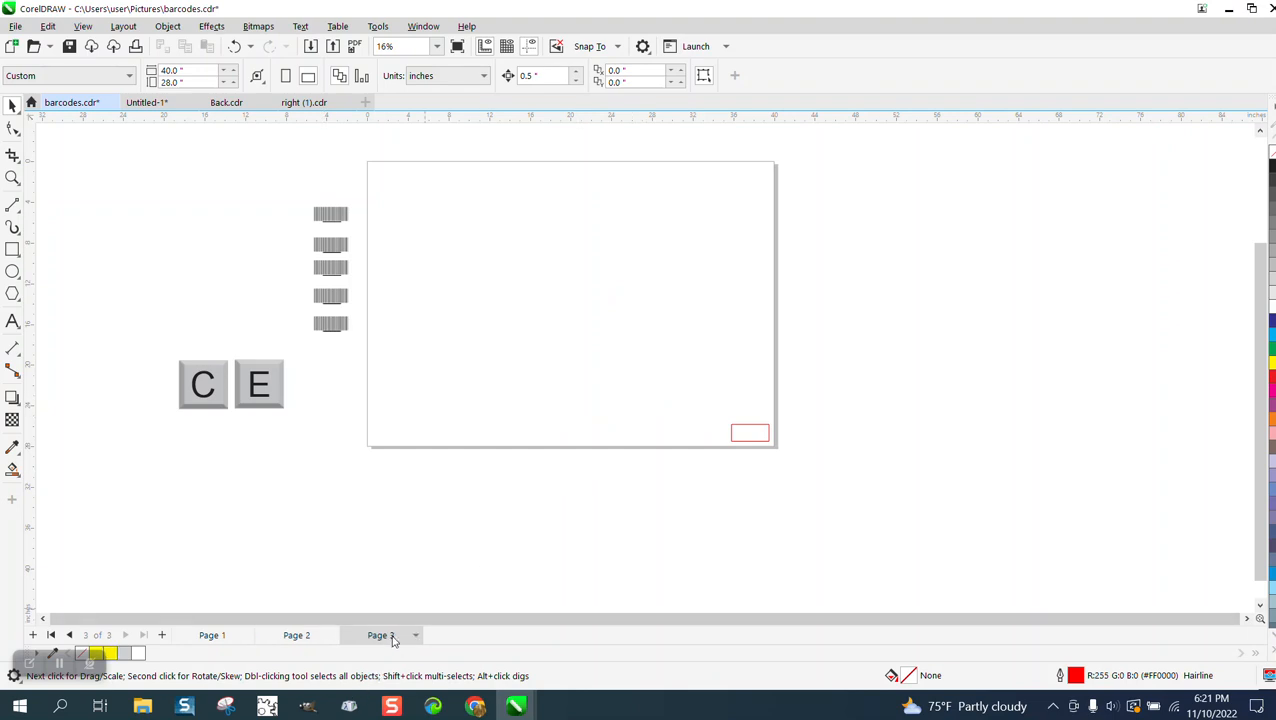
{"action": "right_click", "coordinate": [393, 640]}
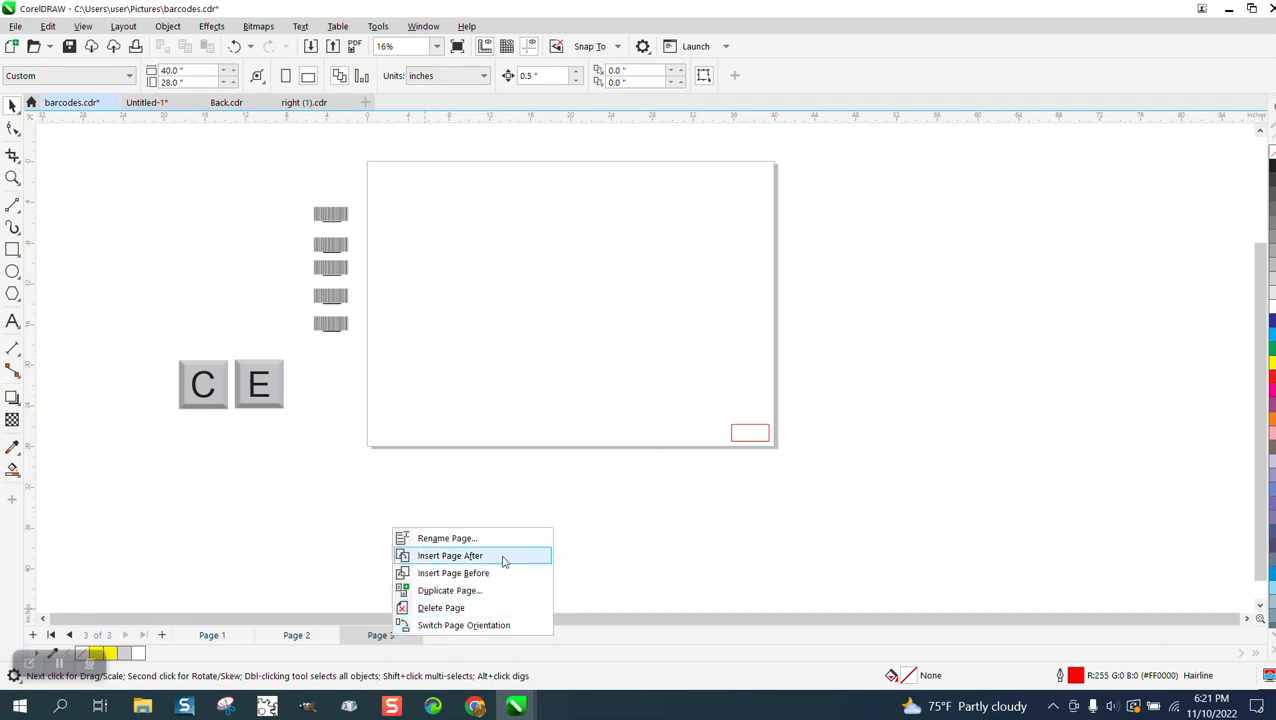
{"action": "left_click", "coordinate": [447, 589]}
{"action": "left_click", "coordinate": [632, 398]}
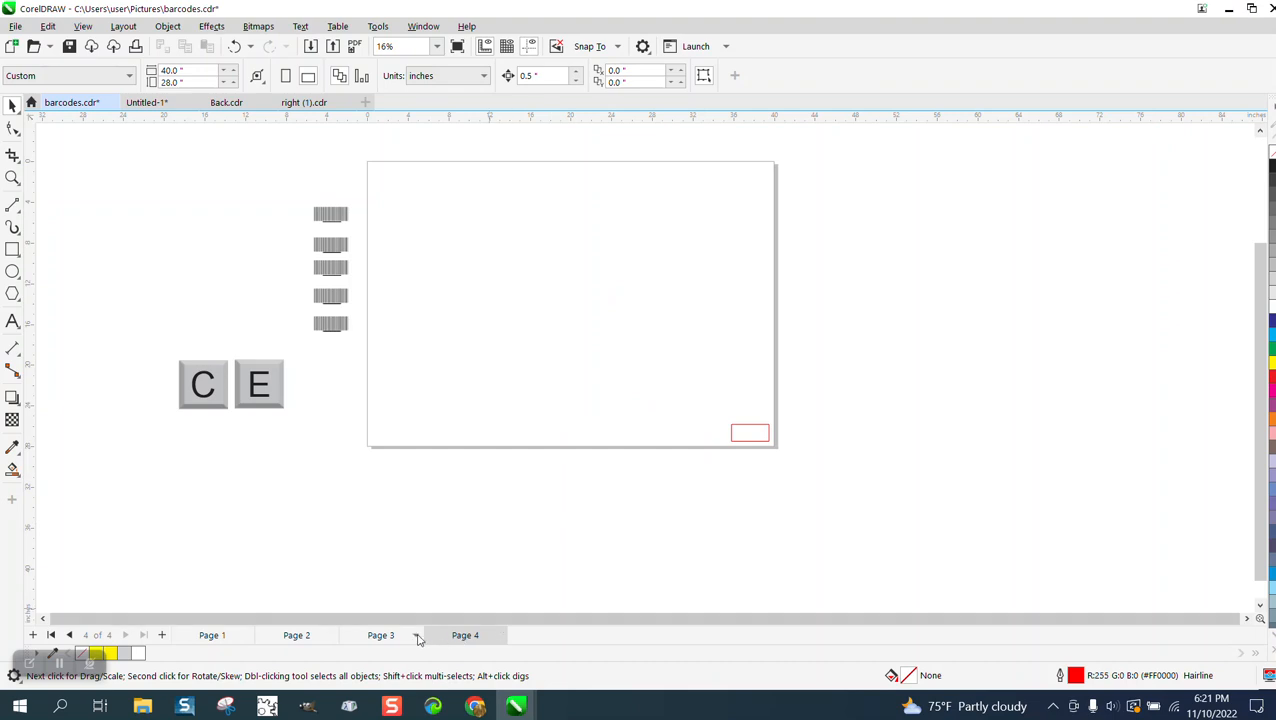
{"action": "right_click", "coordinate": [467, 641]}
{"action": "left_click", "coordinate": [505, 591]}
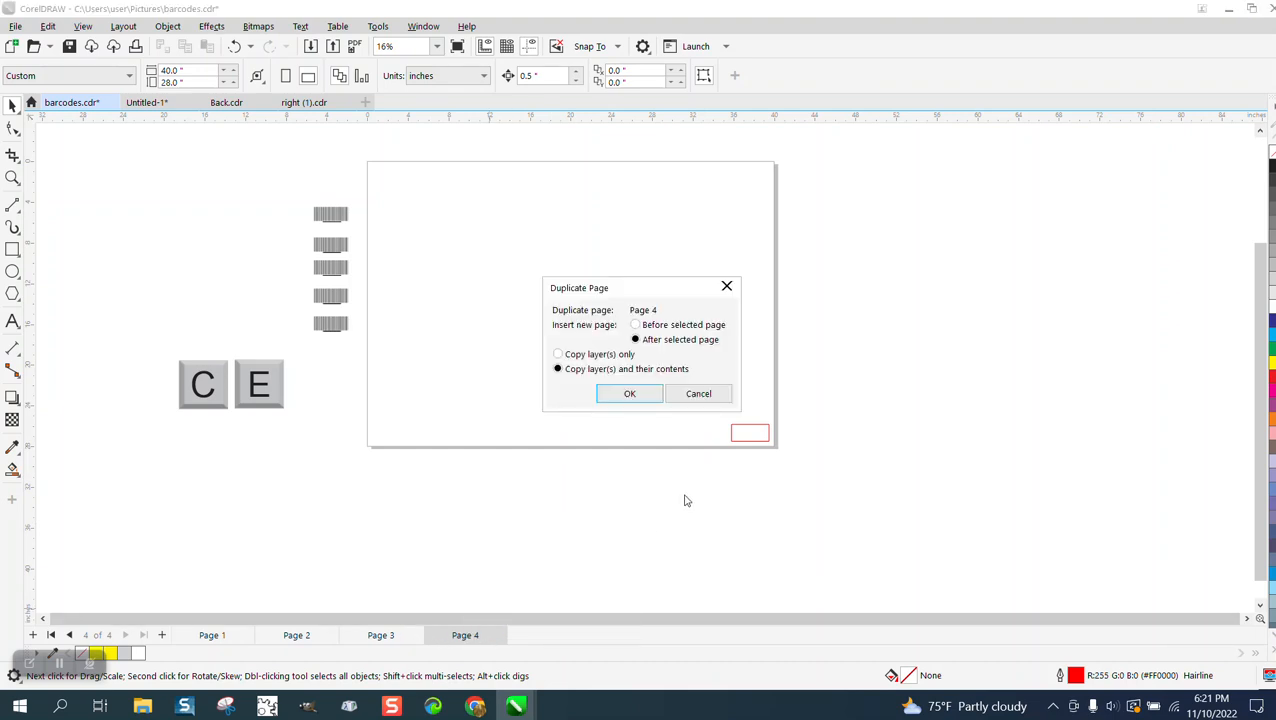
{"action": "left_click", "coordinate": [645, 398]}
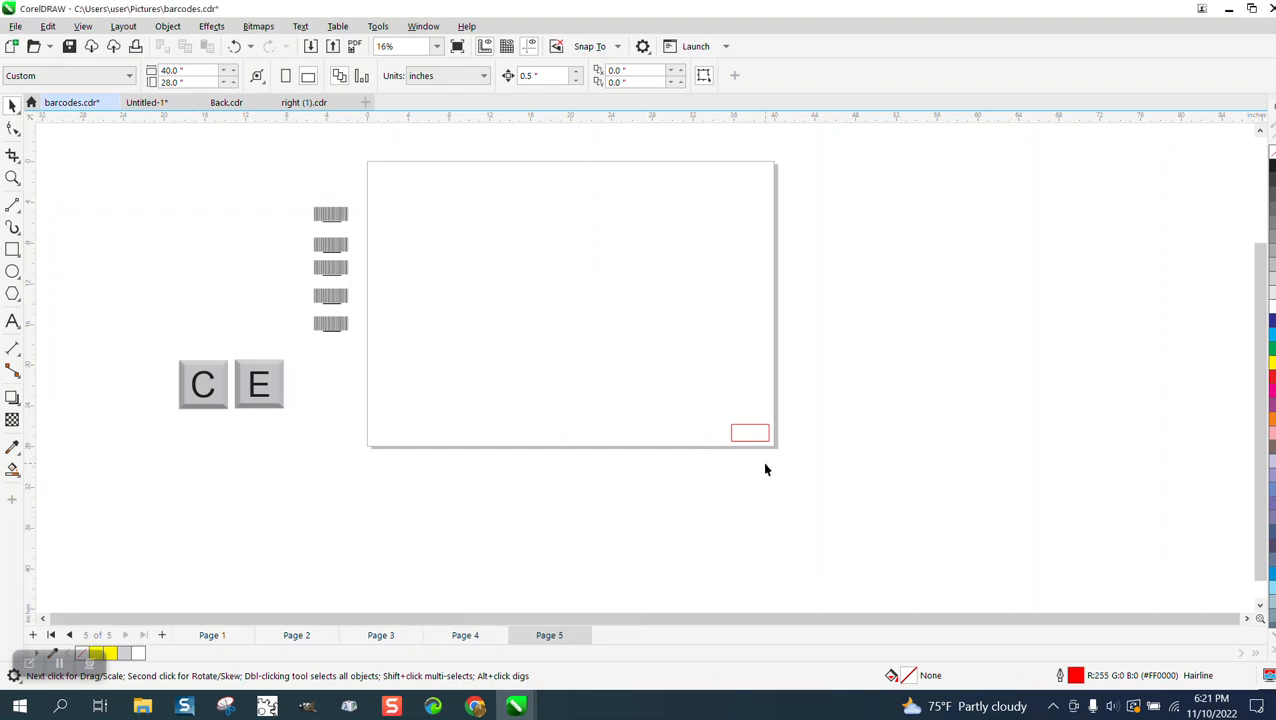
On page 1, enlarge the C and E key graphics and place them beyond the page's right edge
{"action": "left_click", "coordinate": [210, 637]}
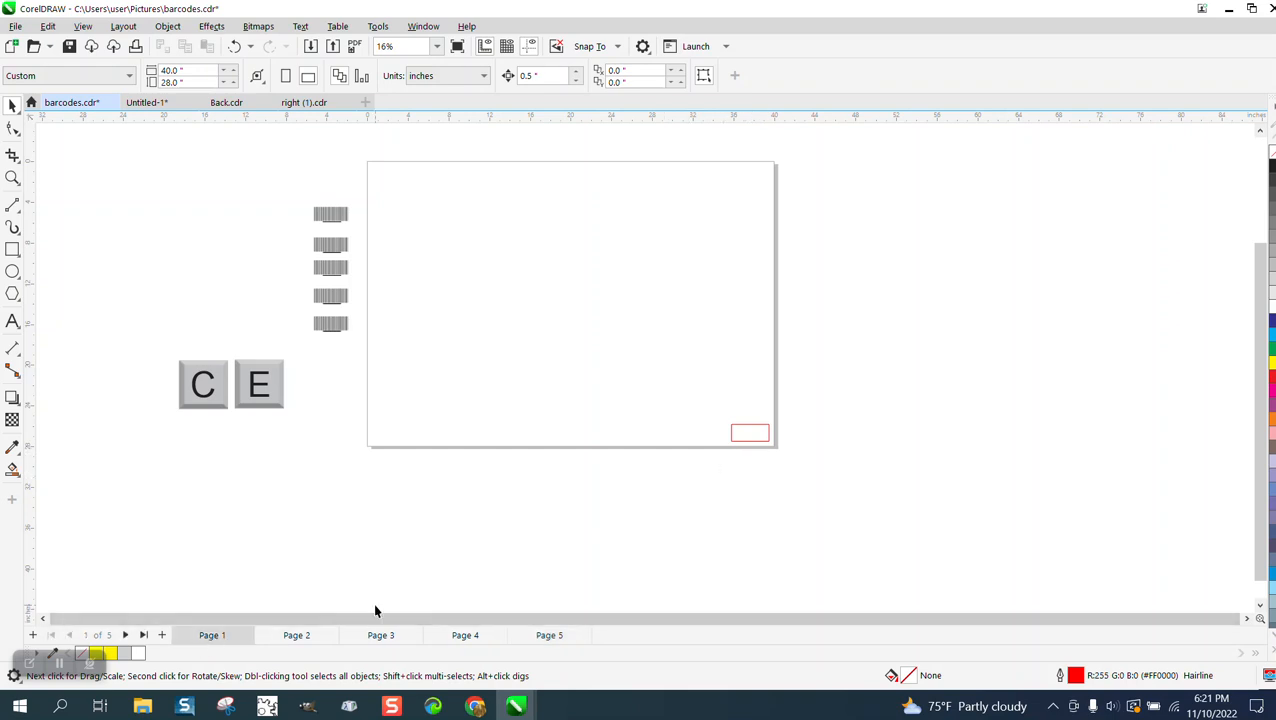
{"action": "left_click_drag", "start_coordinate": [339, 456], "coordinate": [983, 253]}
{"action": "left_click", "coordinate": [293, 360]}
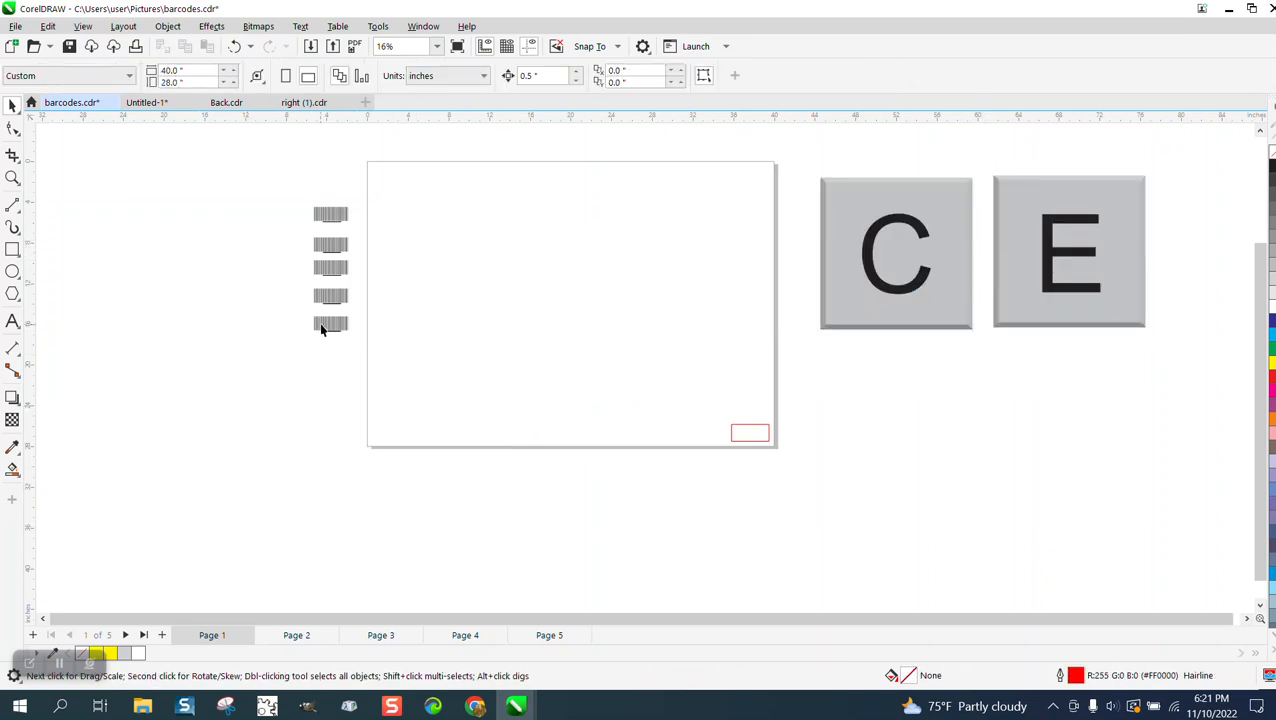
On page 1, center the lowest barcode horizontally and vertically on the red rectangle
{"action": "left_click", "coordinate": [321, 325]}
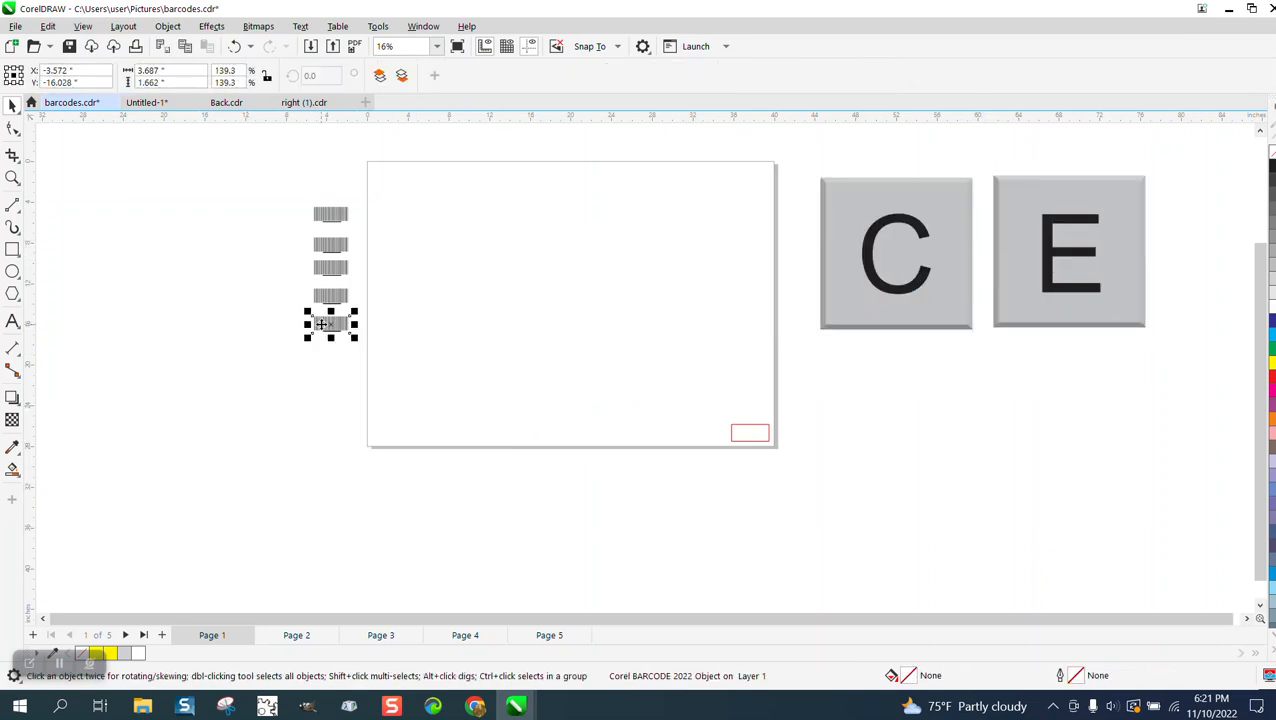
{"action": "left_click", "coordinate": [746, 436], "text": "shift"}
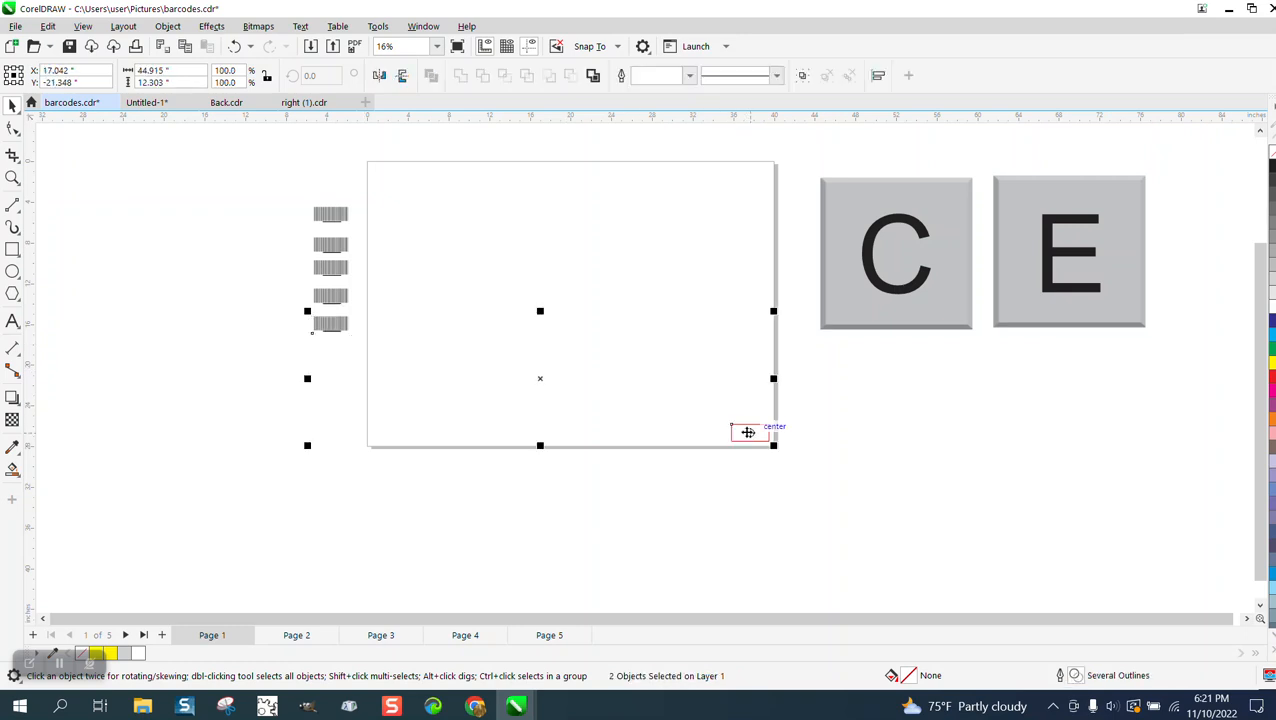
{"action": "key", "text": "e"}
{"action": "key", "text": "c"}
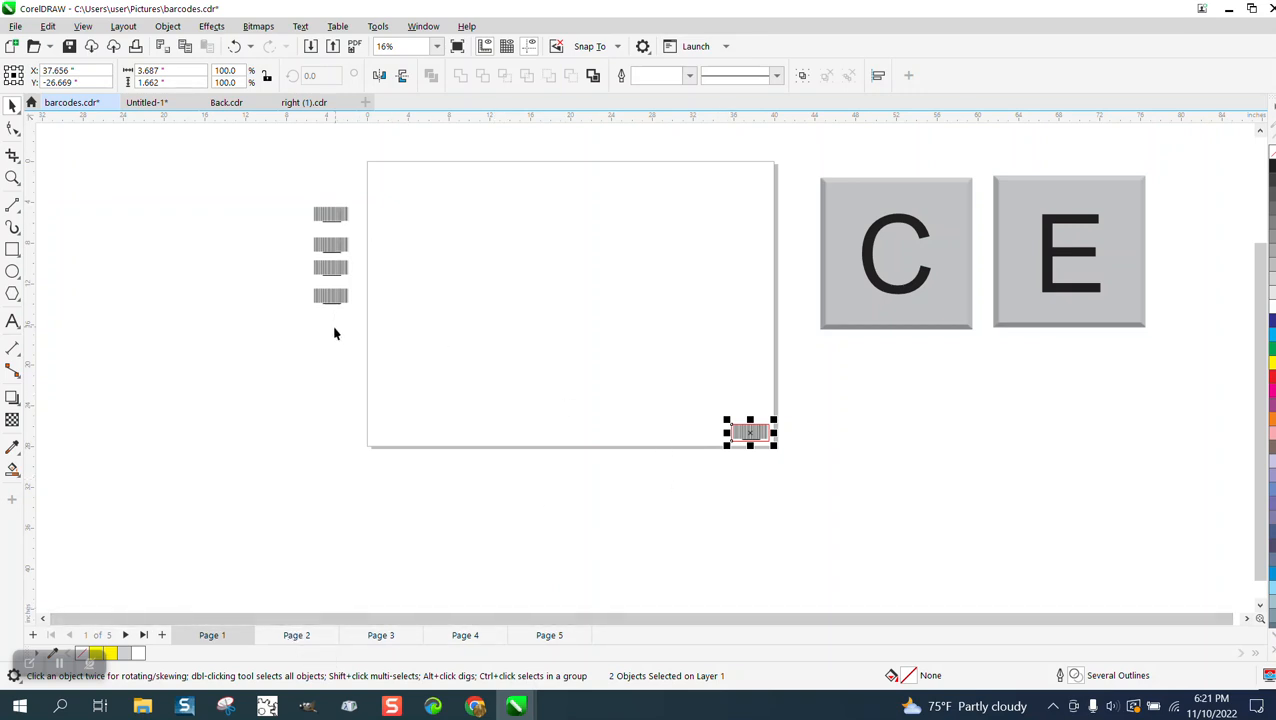
On page 2, center the fourth barcode from the top horizontally and vertically on the red rectangle
{"action": "left_click", "coordinate": [301, 636]}
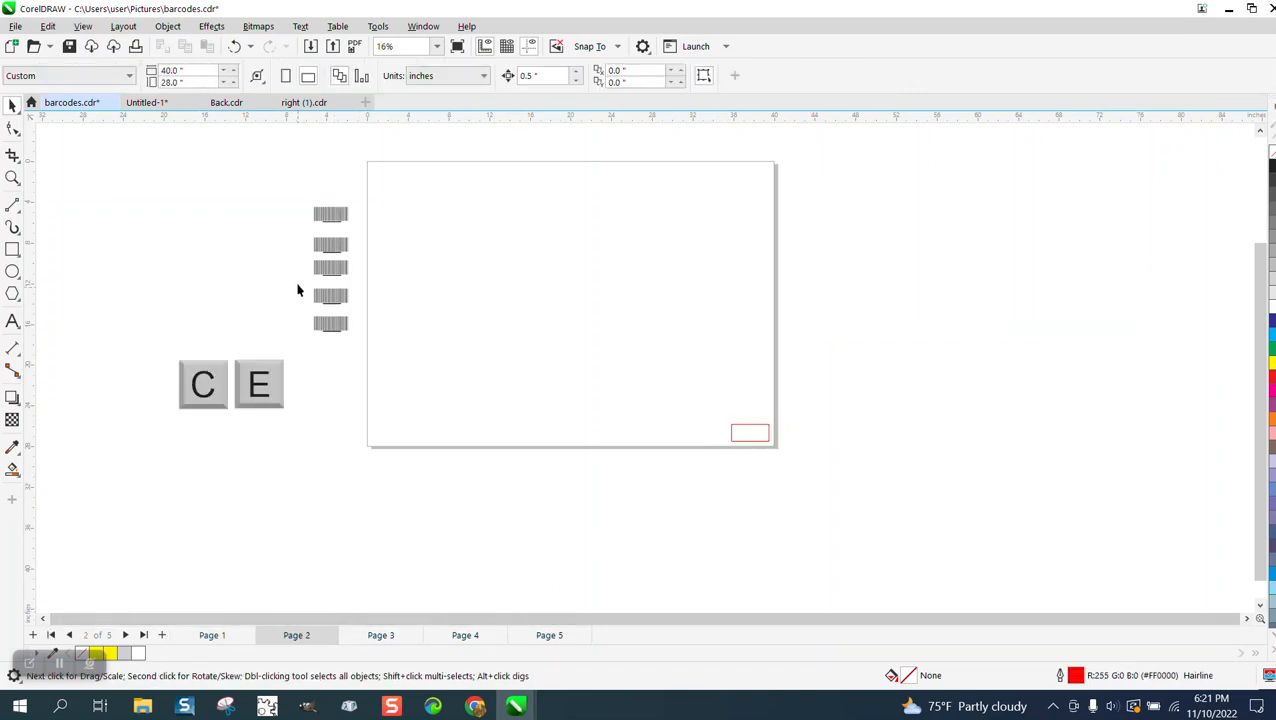
{"action": "left_click", "coordinate": [321, 300]}
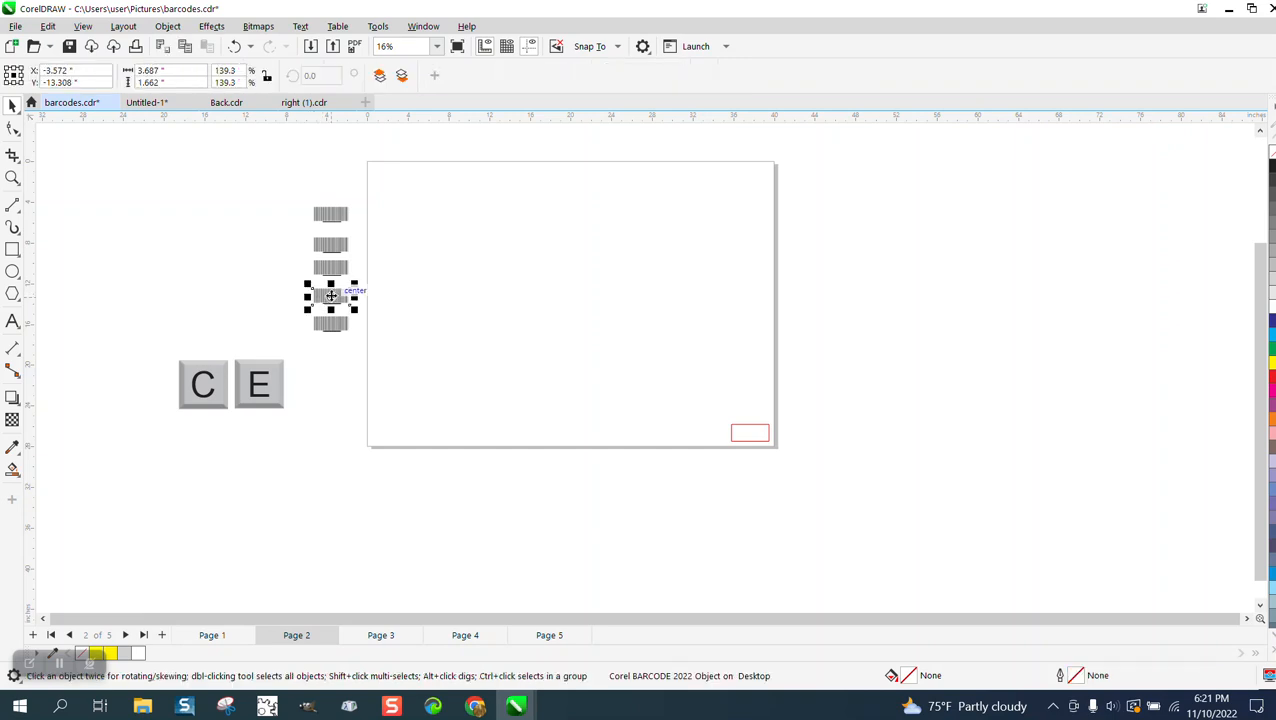
{"action": "left_click", "coordinate": [766, 432], "text": "shift"}
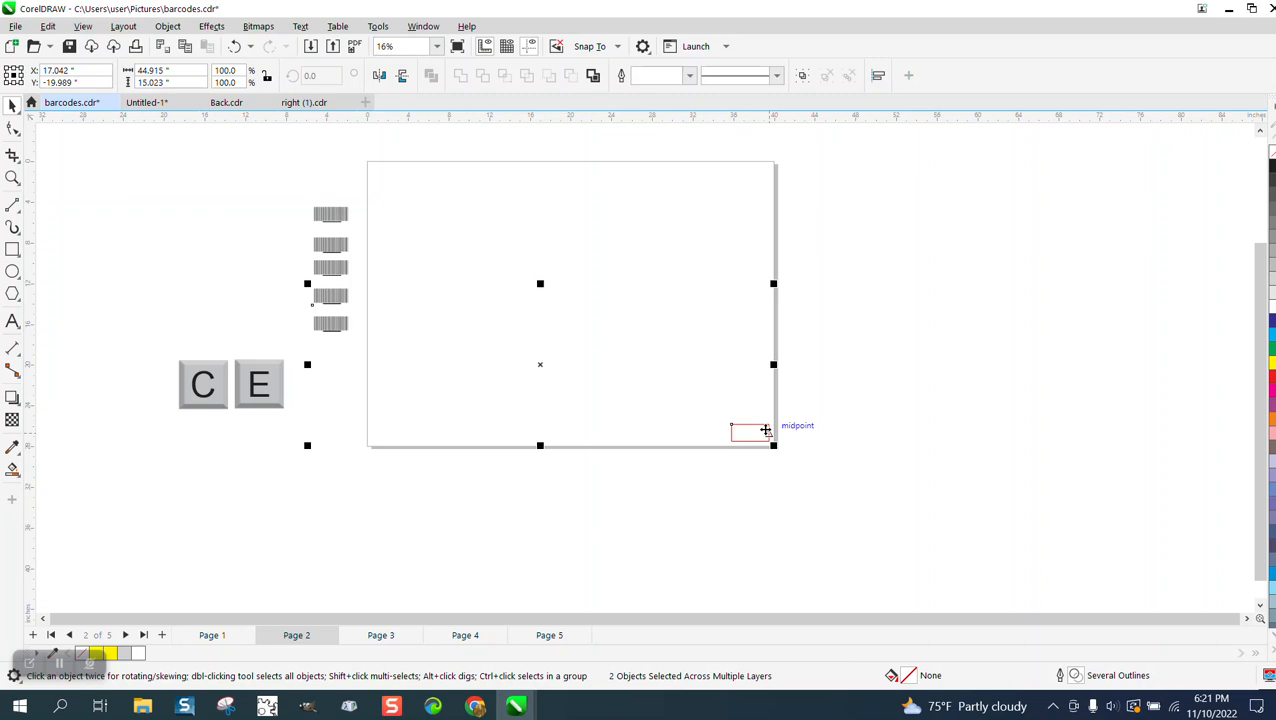
{"action": "key", "text": "b"}
{"action": "key", "text": "e"}
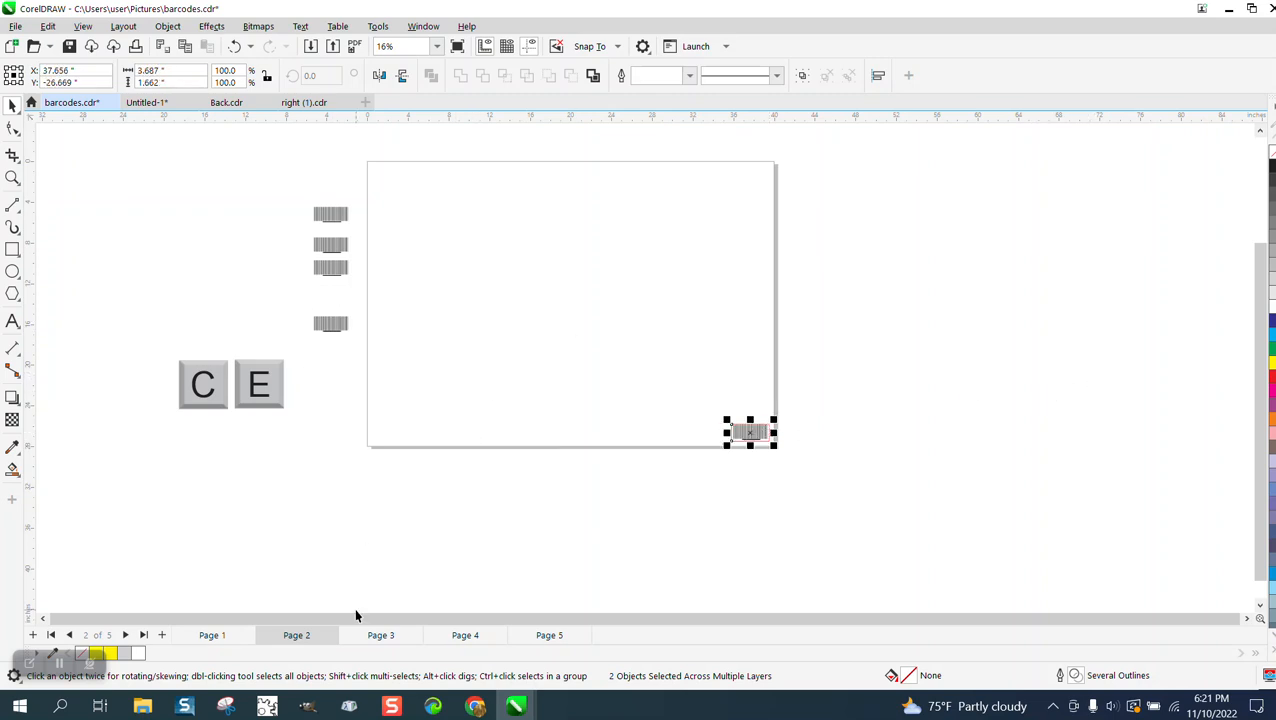
On page 3, center the third barcode from the top horizontally and vertically on the red rectangle
{"action": "left_click", "coordinate": [380, 635]}
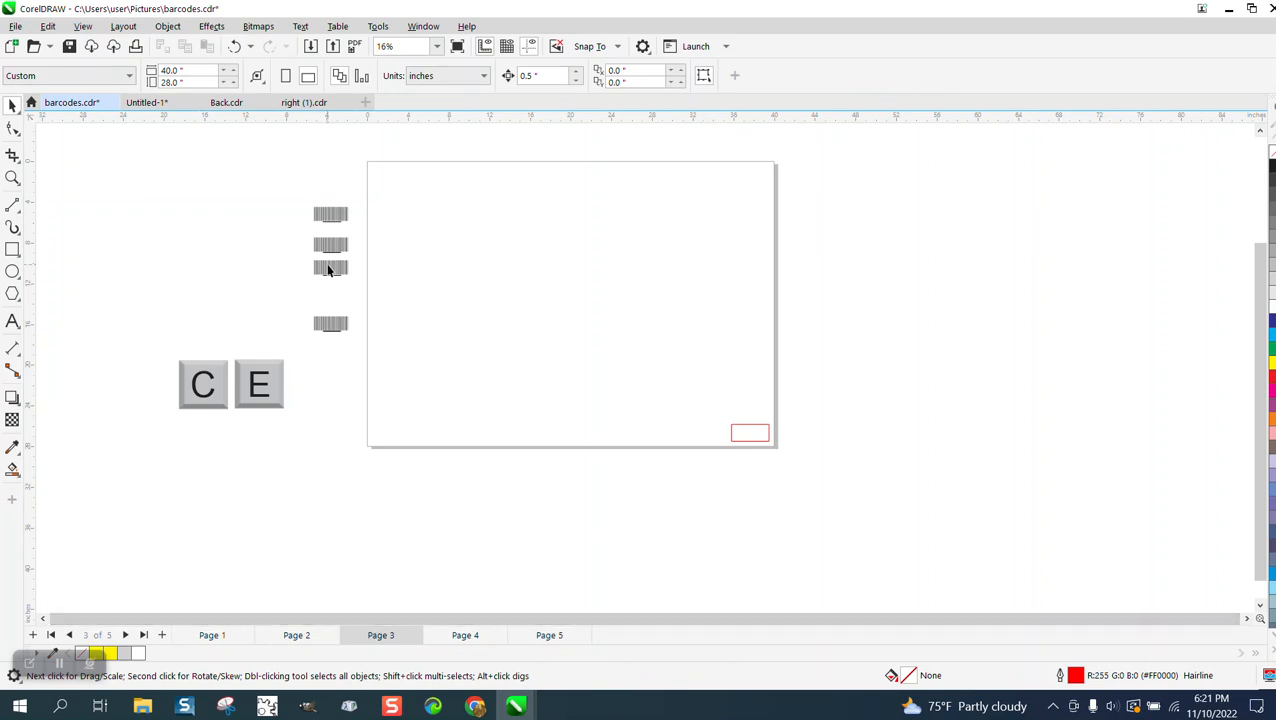
{"action": "left_click", "coordinate": [329, 270]}
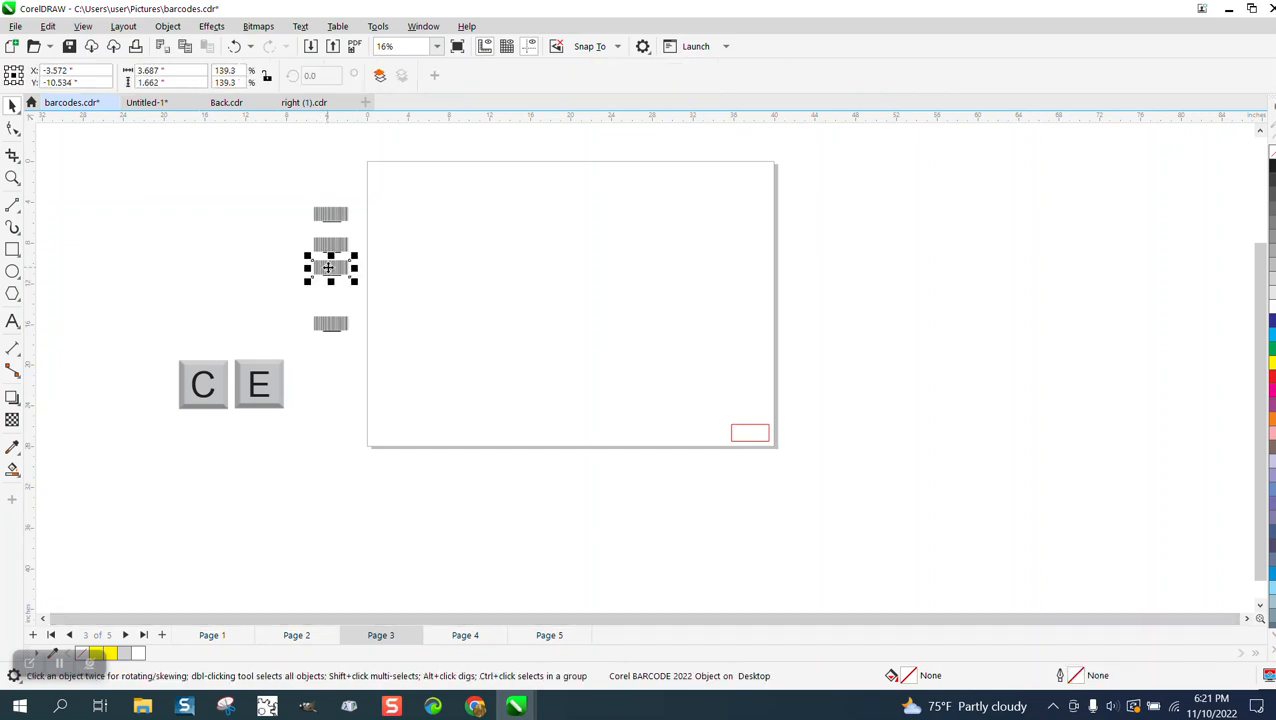
{"action": "left_click", "coordinate": [757, 441], "text": "shift"}
{"action": "key", "text": "r"}
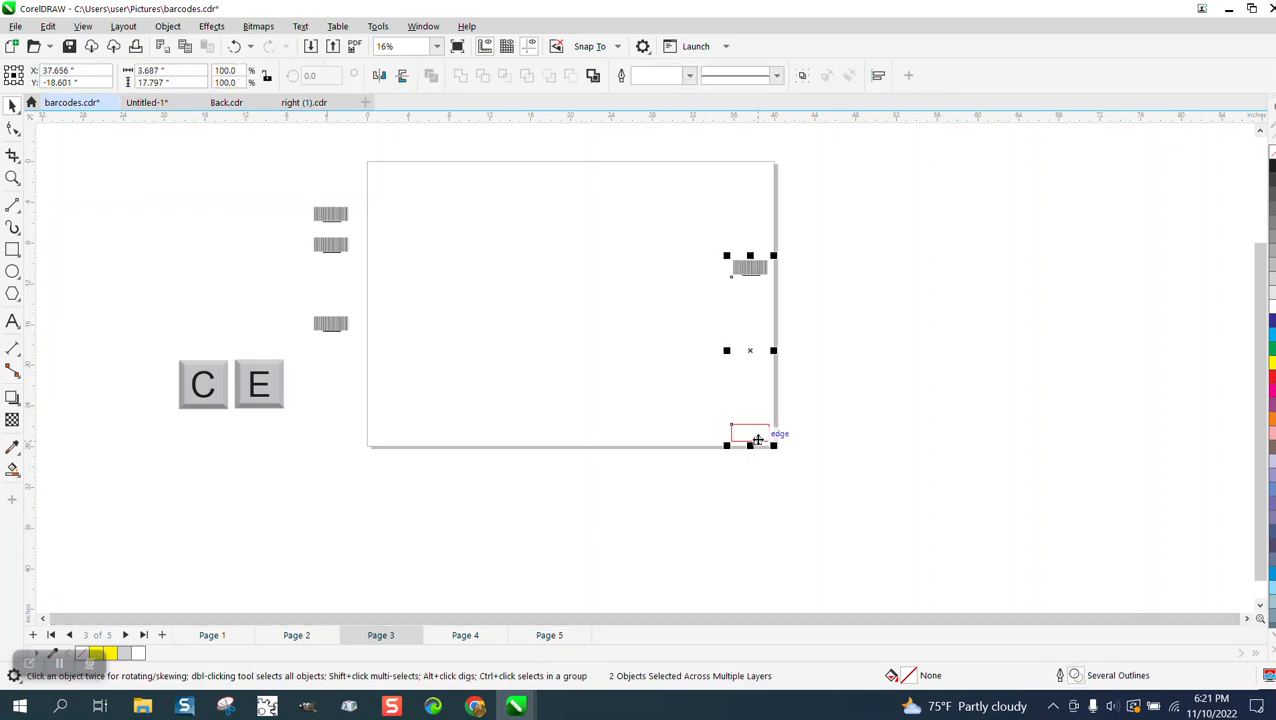
{"action": "key", "text": "b"}
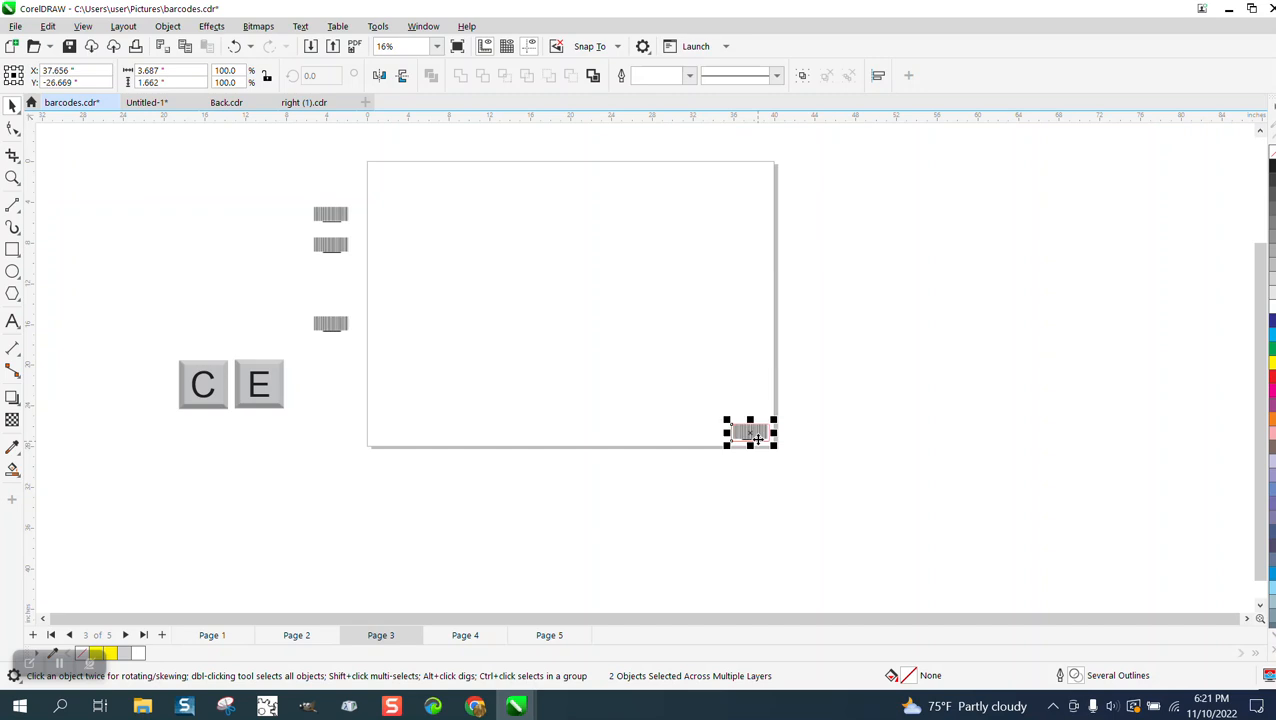
On page 4, center the second barcode from the top horizontally and vertically on the red rectangle
{"action": "left_click", "coordinate": [460, 635]}
{"action": "left_click", "coordinate": [341, 252]}
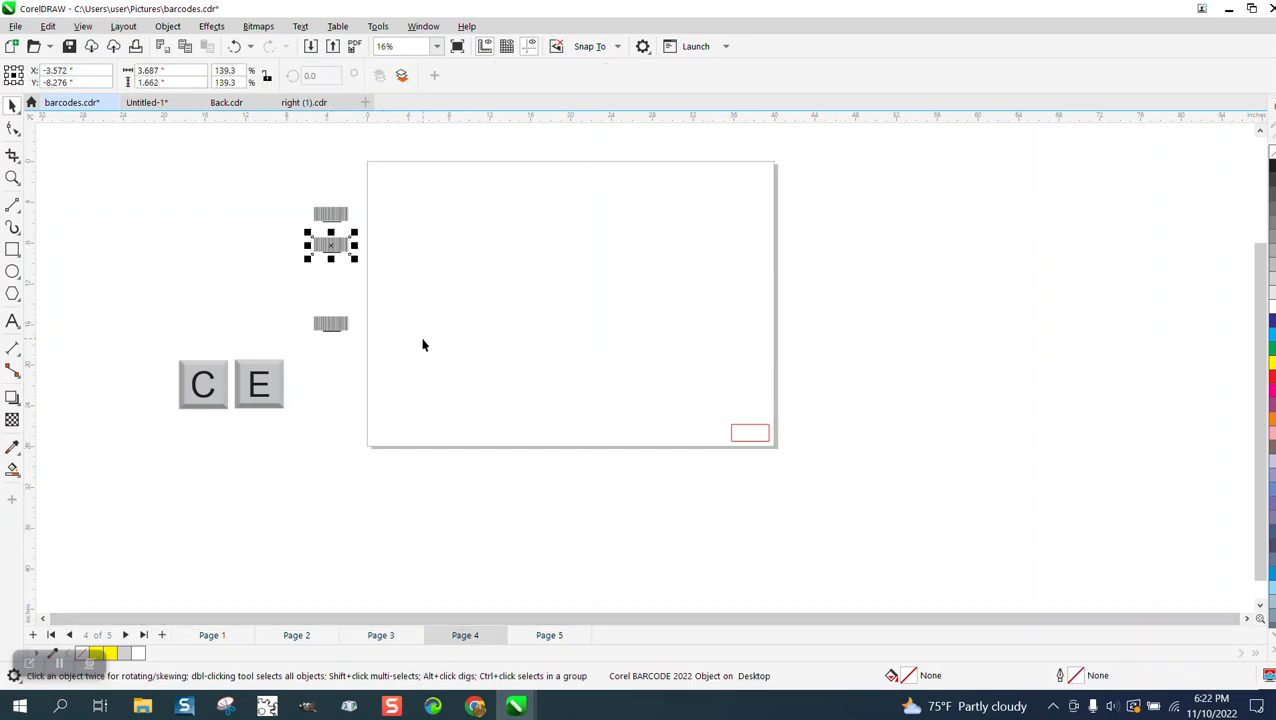
{"action": "left_click", "coordinate": [738, 437], "text": "shift"}
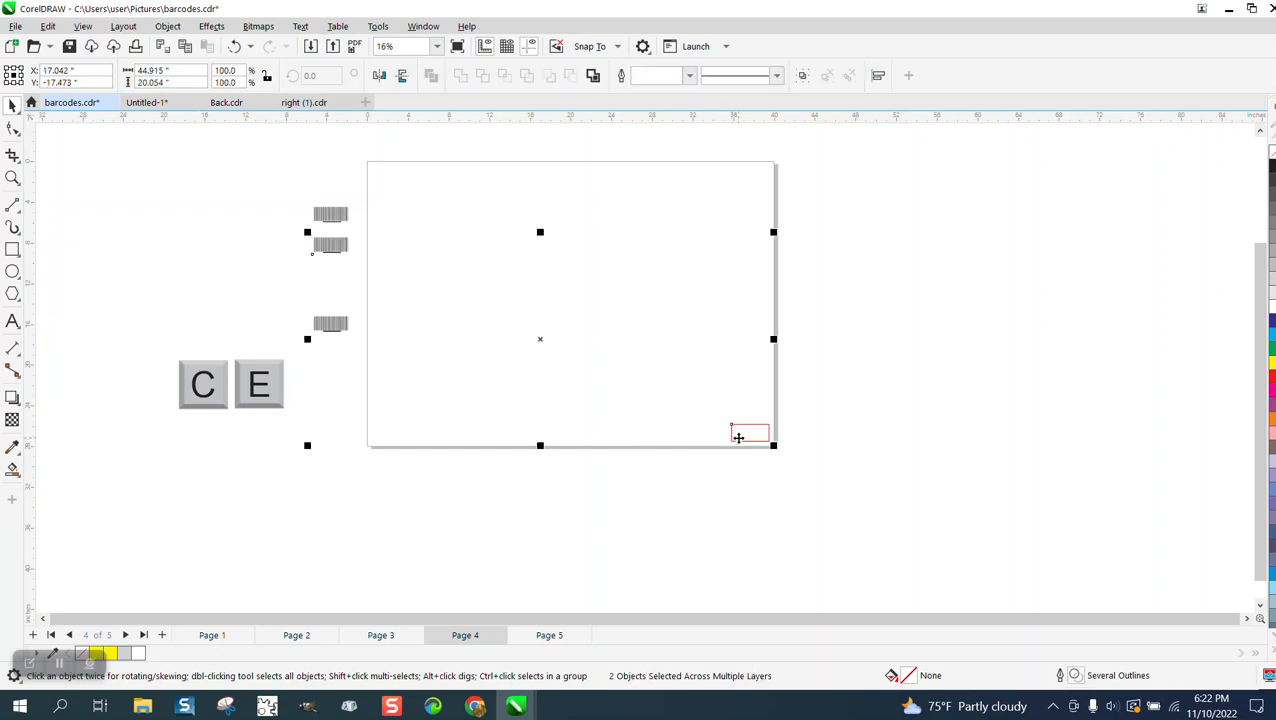
{"action": "key", "text": "e"}
{"action": "key", "text": "c"}
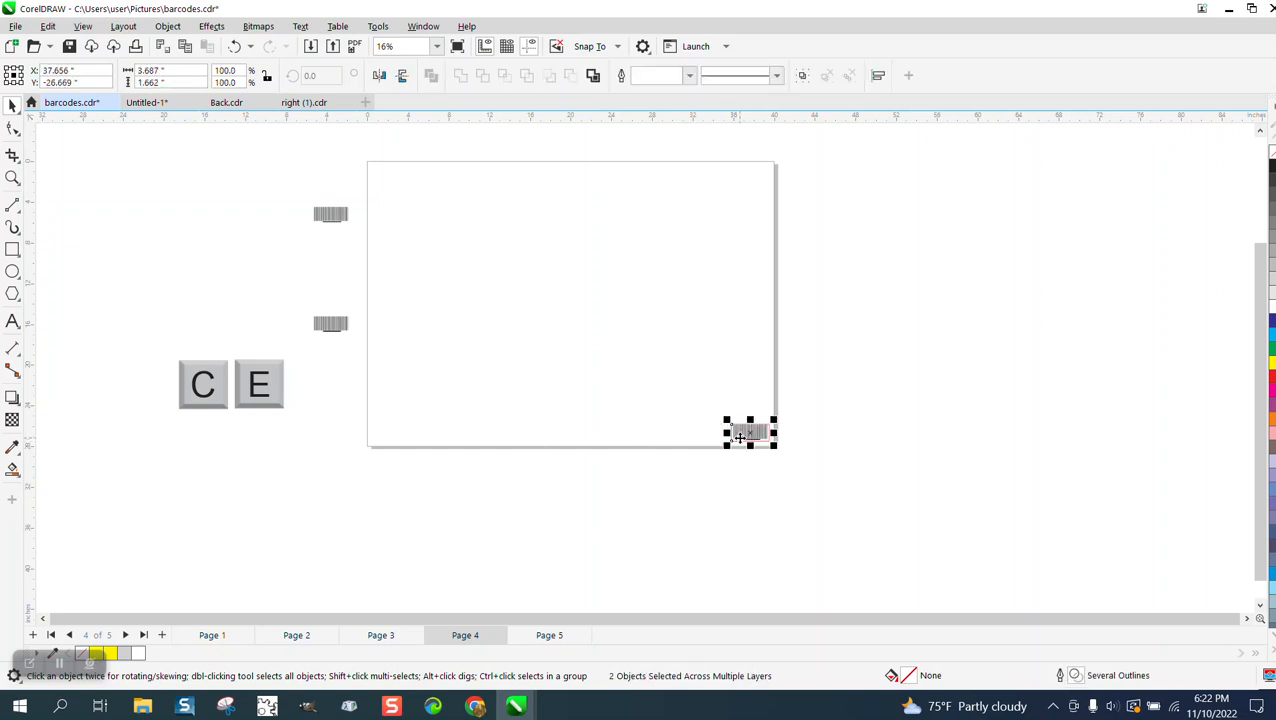
On page 5, center the upper of the two remaining barcodes horizontally and vertically on the red rectangle
{"action": "left_click", "coordinate": [548, 634]}
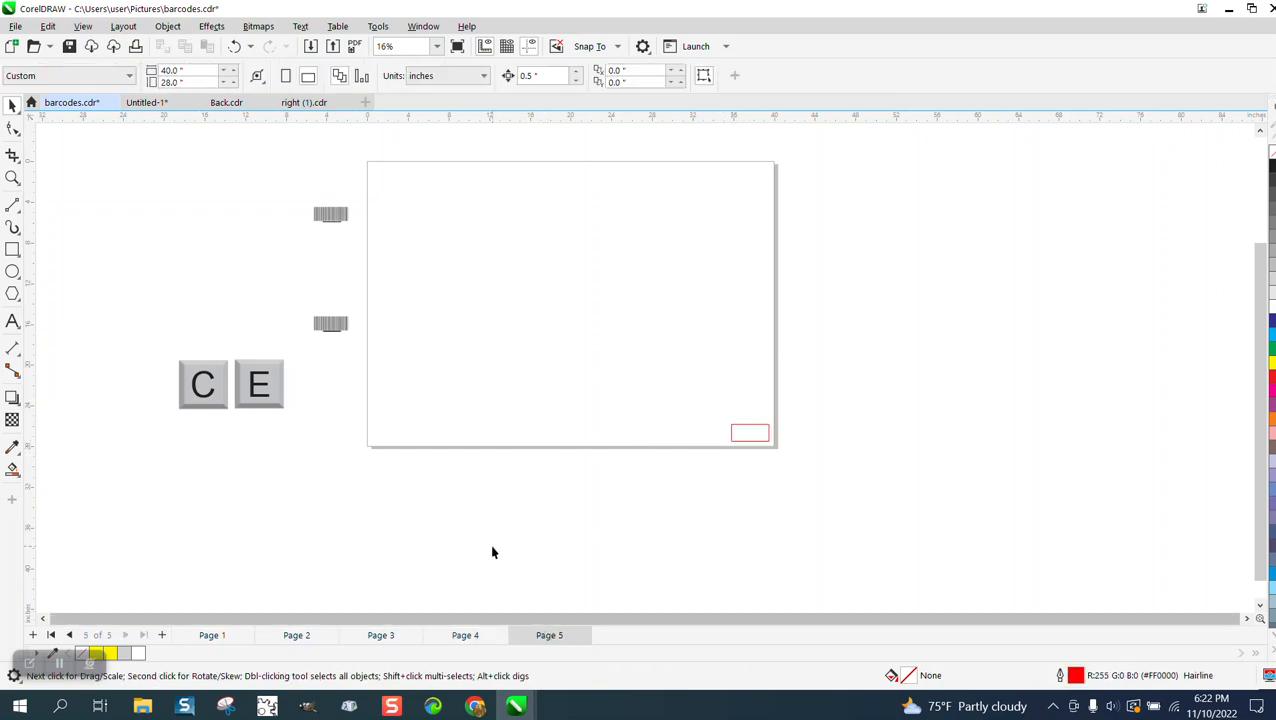
{"action": "left_click", "coordinate": [326, 209]}
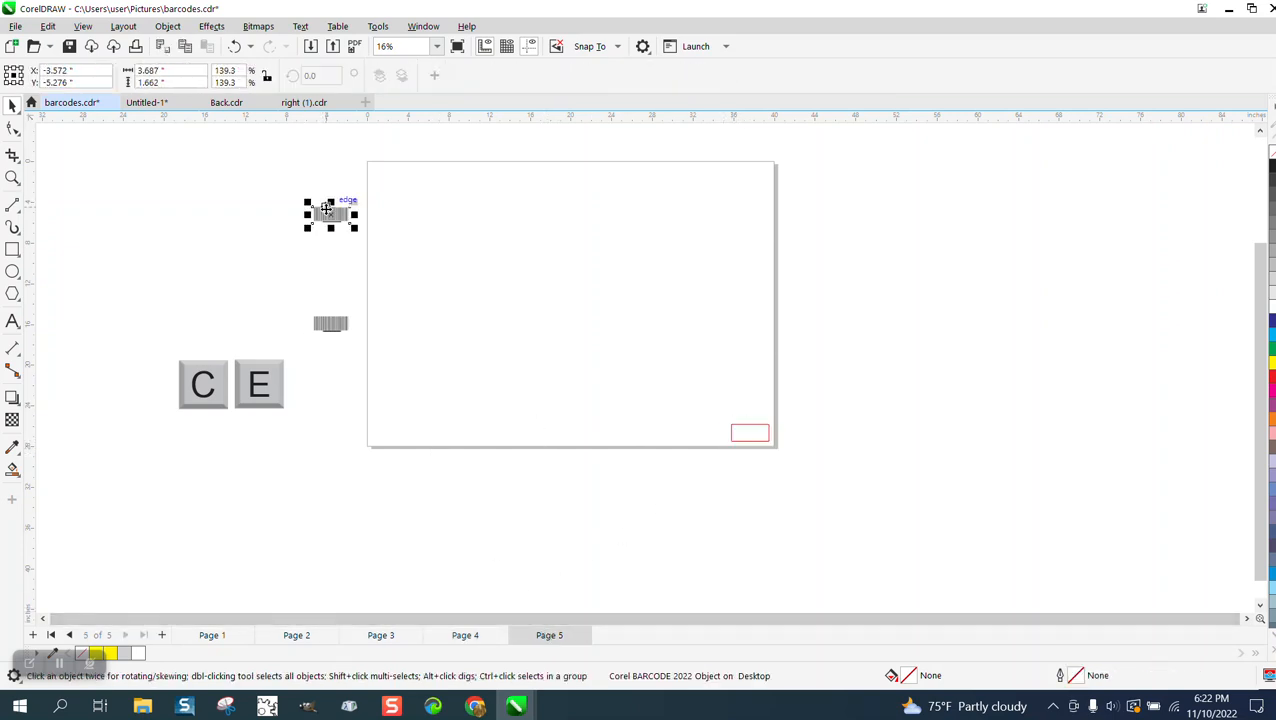
{"action": "left_click", "coordinate": [743, 434], "text": "shift"}
{"action": "key", "text": "b"}
{"action": "key", "text": "r"}
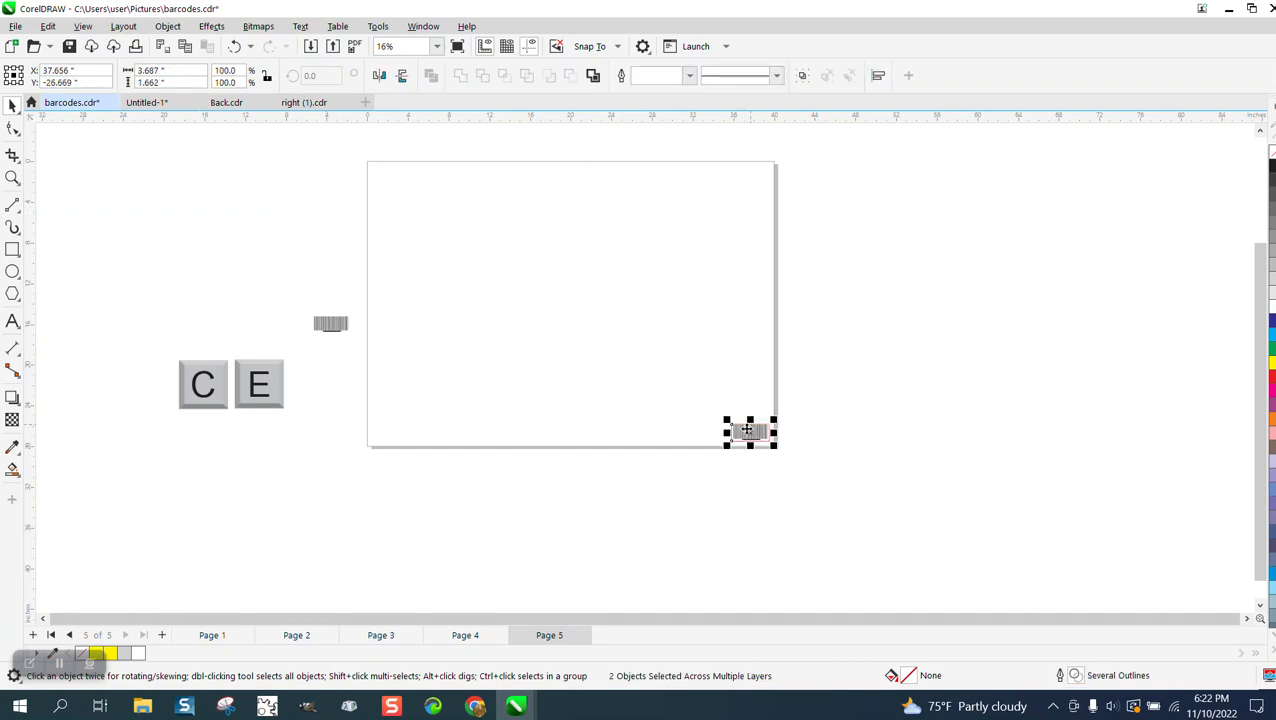
{"action": "left_click", "coordinate": [658, 502]}
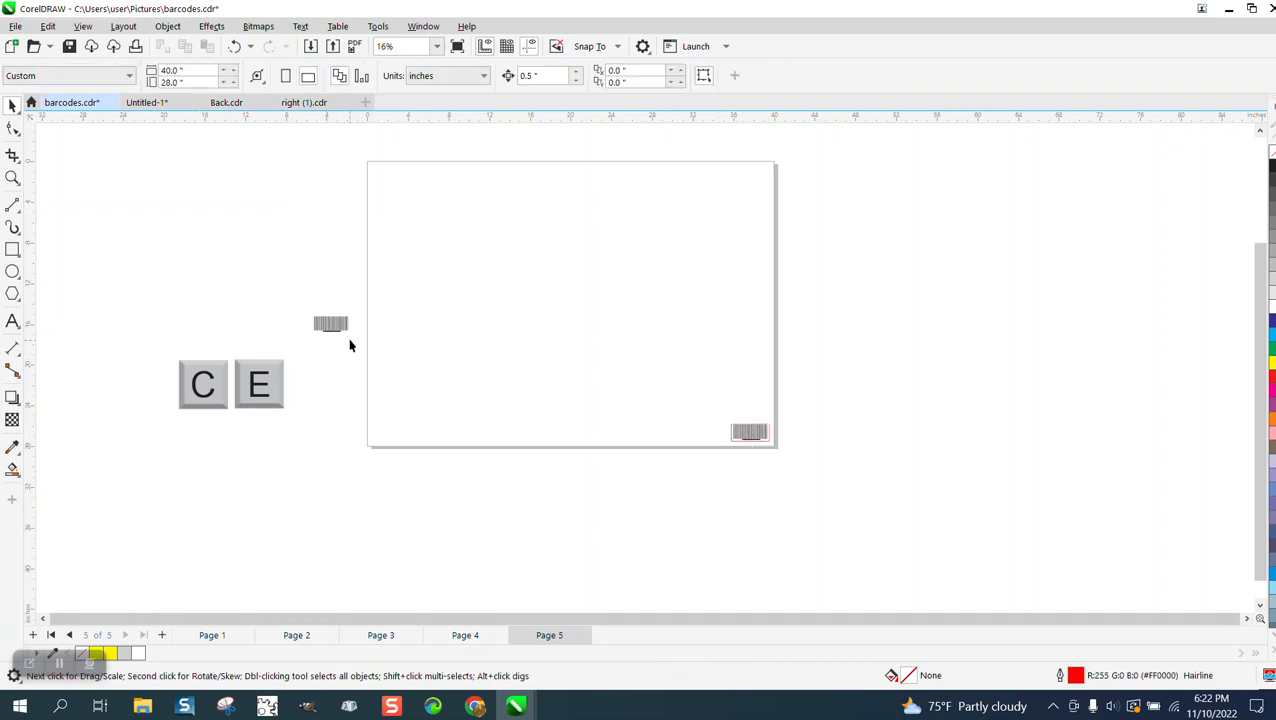
Delete the leftover barcode and the C and E key images beside page 5
{"action": "left_click", "coordinate": [345, 325]}
{"action": "key", "text": "Delete"}
{"action": "left_click", "coordinate": [188, 372]}
{"action": "key", "text": "Delete"}
Go to page 1 and delete the large C and E key images beside the page
{"action": "left_click", "coordinate": [212, 635]}
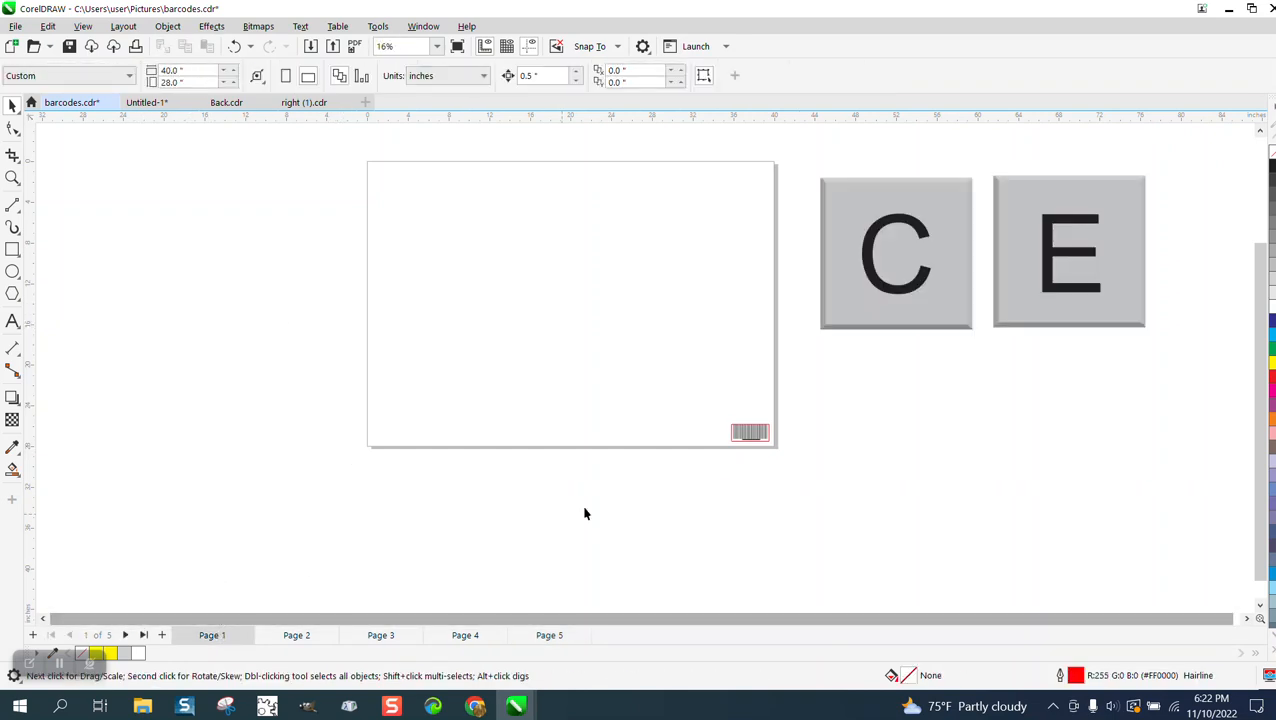
{"action": "left_click", "coordinate": [896, 290]}
{"action": "left_click_drag", "start_coordinate": [810, 162], "coordinate": [1242, 390]}
{"action": "key", "text": "Delete"}
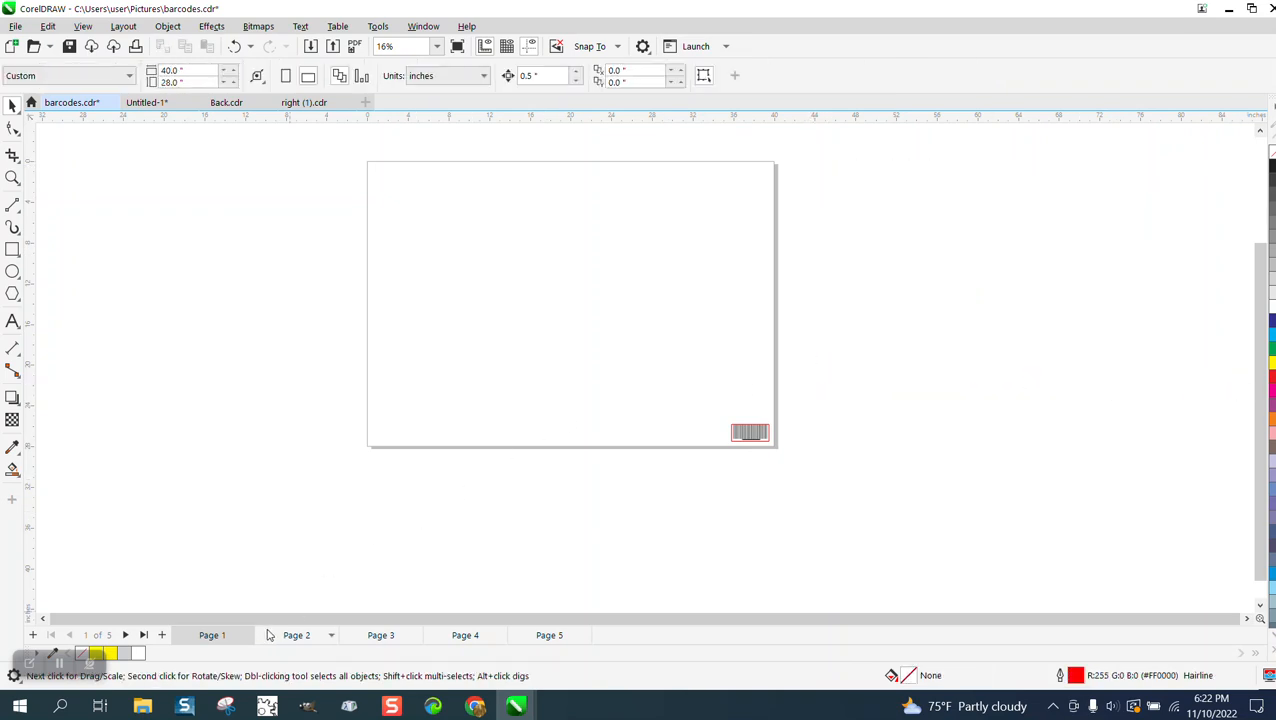
On page 2, delete the spare barcode and any key images lying outside the page
{"action": "left_click", "coordinate": [293, 636]}
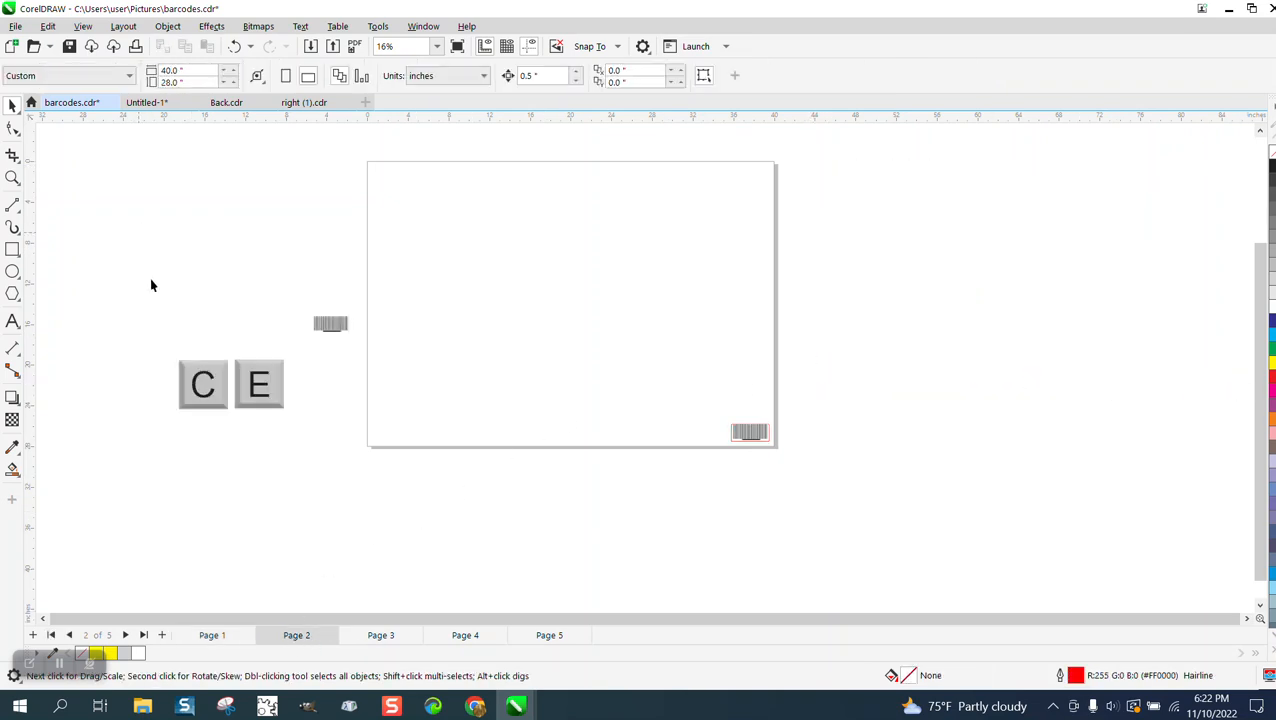
{"action": "left_click_drag", "start_coordinate": [141, 240], "coordinate": [373, 464]}
{"action": "key", "text": "Delete"}
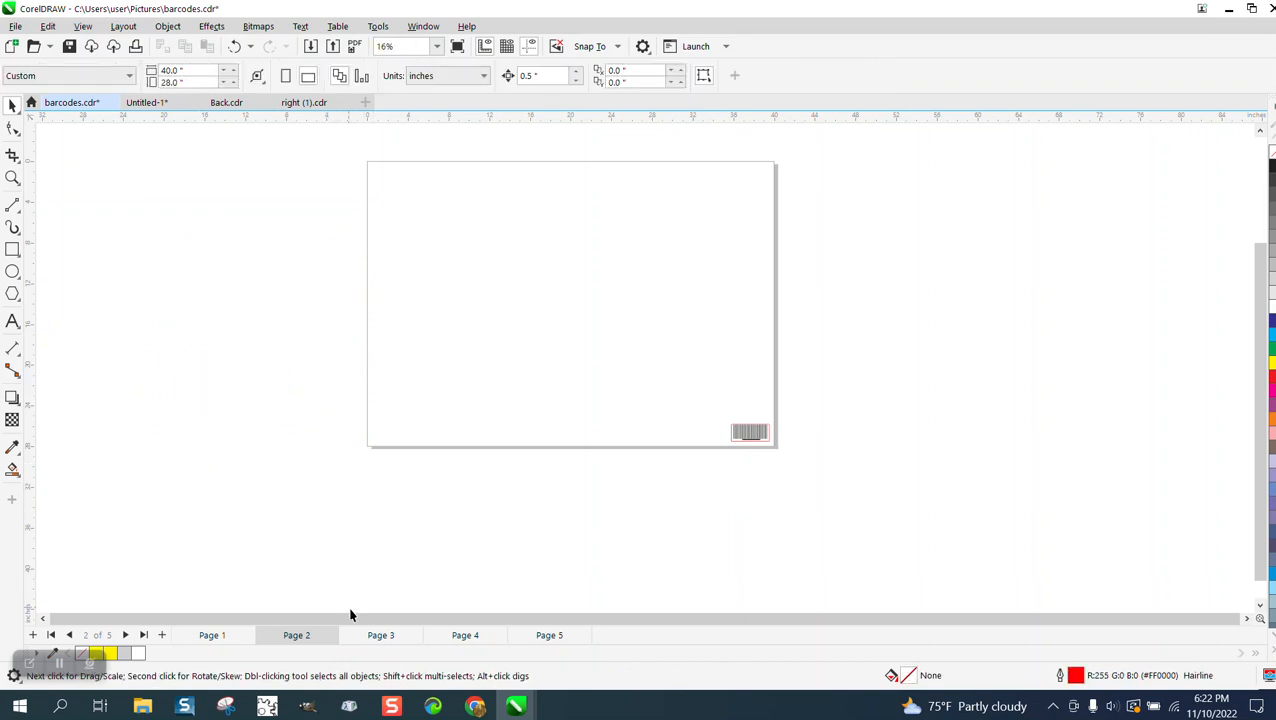
On page 3, remove the off-page C and E key images and the spare barcode
{"action": "left_click", "coordinate": [380, 635]}
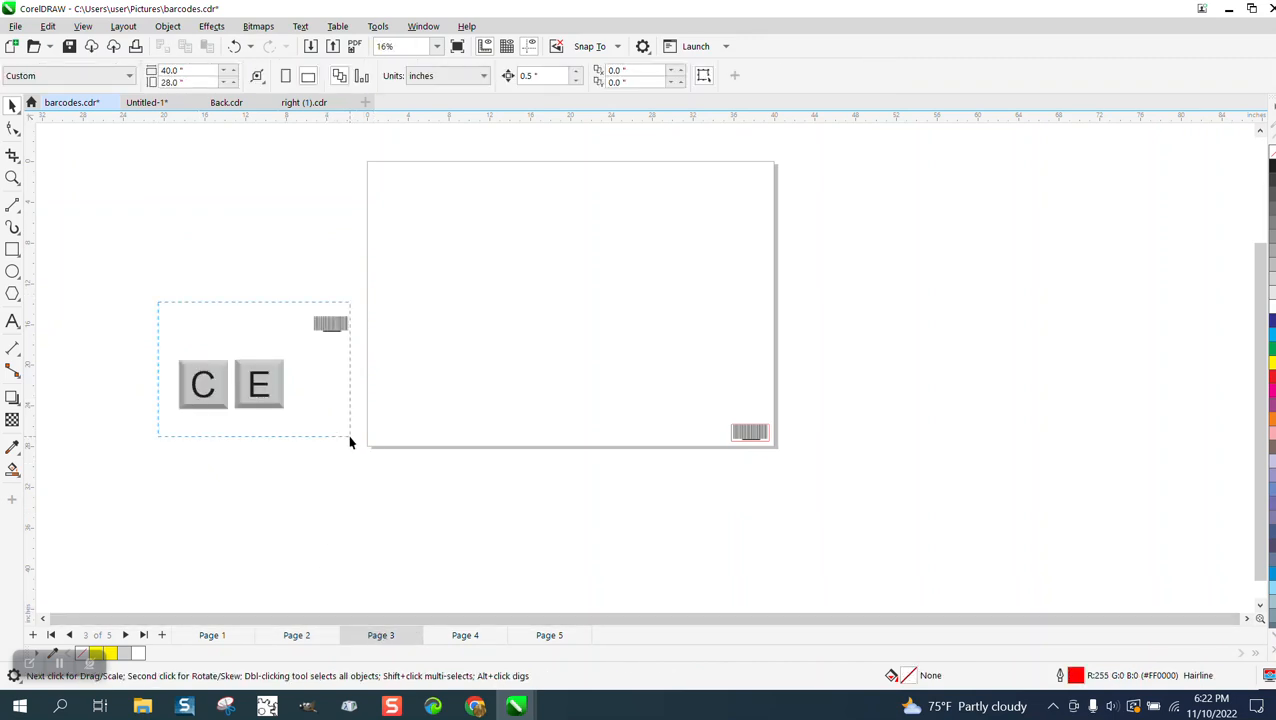
{"action": "left_click_drag", "start_coordinate": [350, 441], "coordinate": [350, 441]}
{"action": "key", "text": "Delete"}
{"action": "left_click", "coordinate": [338, 323]}
{"action": "key", "text": "Delete"}
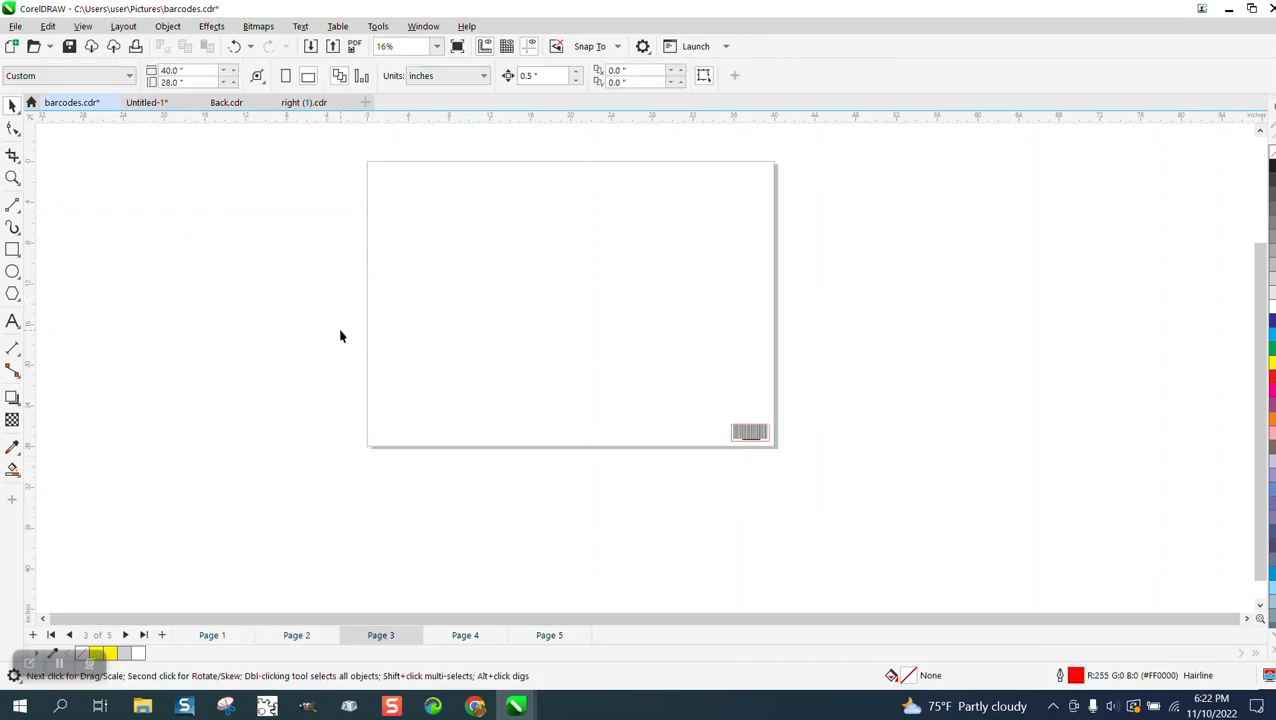
On page 4, clear any spare barcode and C and E key images from the area outside the page
{"action": "left_click", "coordinate": [465, 637]}
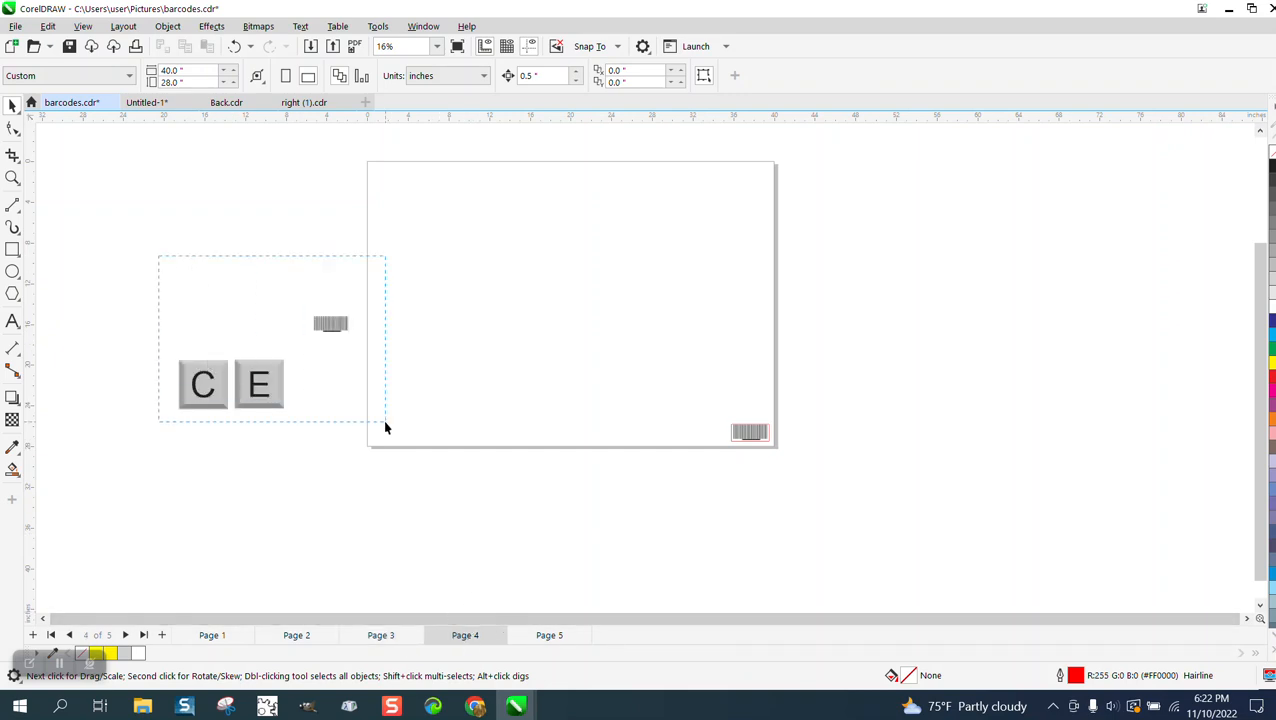
{"action": "left_click_drag", "start_coordinate": [385, 427], "coordinate": [385, 427]}
{"action": "key", "text": "Delete"}
Go through pages 1 to 5 and check the barcode's position near the lower-right page corner
{"action": "left_click", "coordinate": [549, 635]}
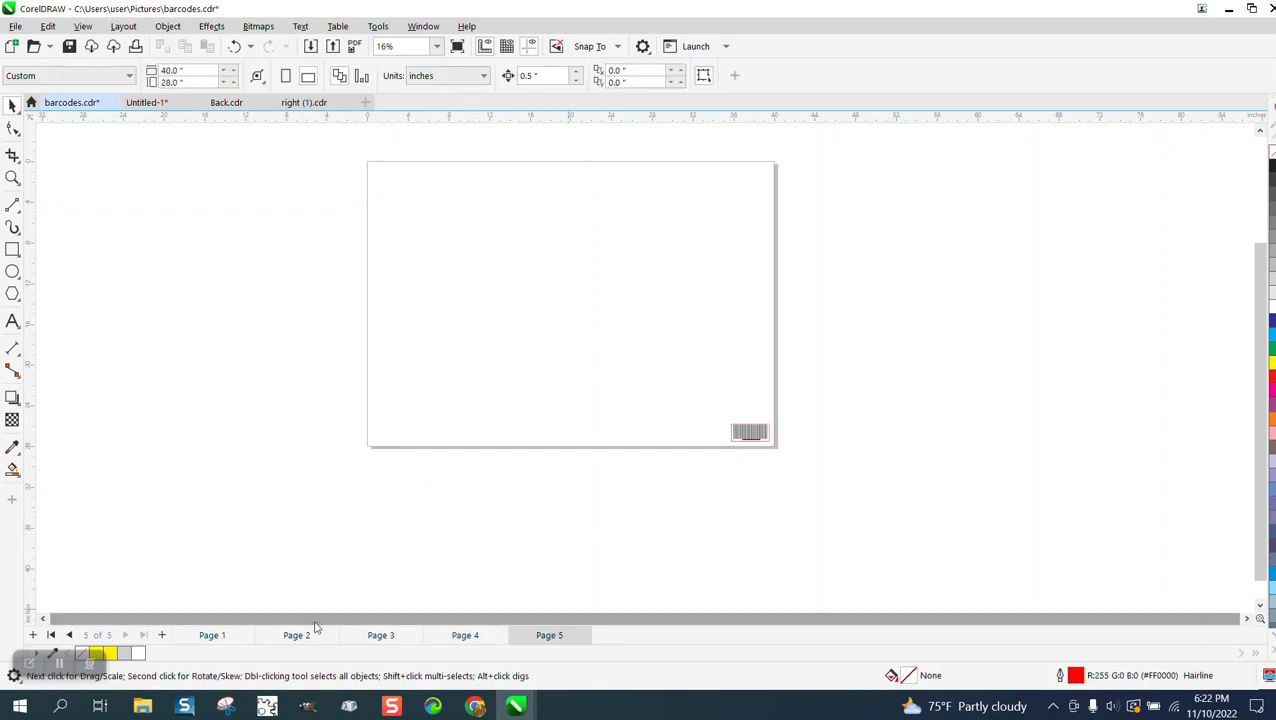
{"action": "left_click", "coordinate": [220, 636]}
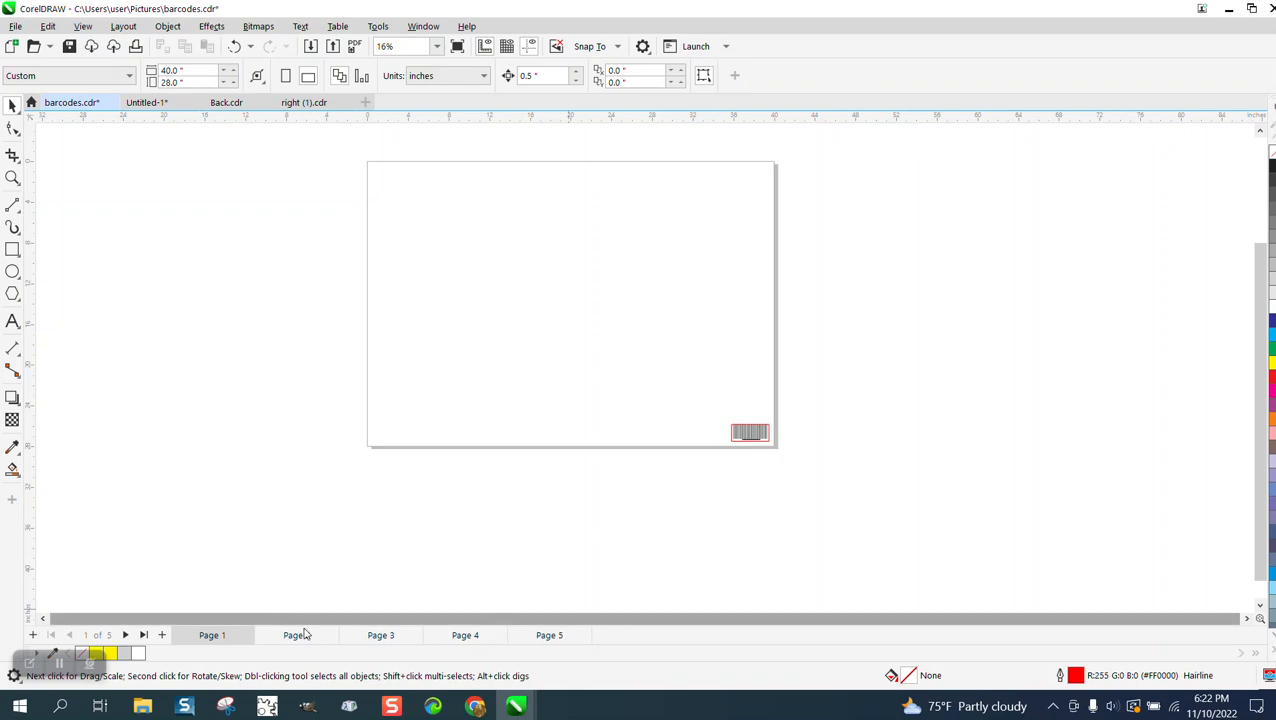
{"action": "left_click", "coordinate": [296, 636]}
{"action": "left_click", "coordinate": [376, 638]}
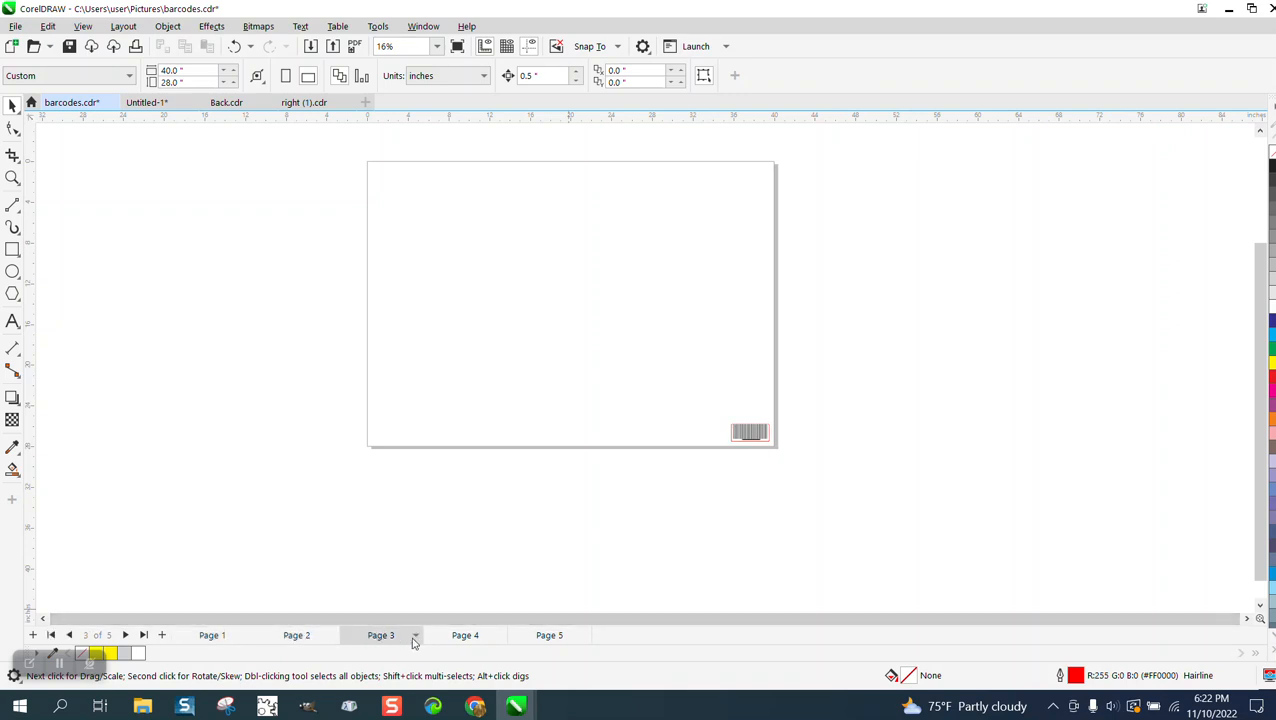
{"action": "left_click", "coordinate": [465, 637]}
{"action": "left_click", "coordinate": [540, 638]}
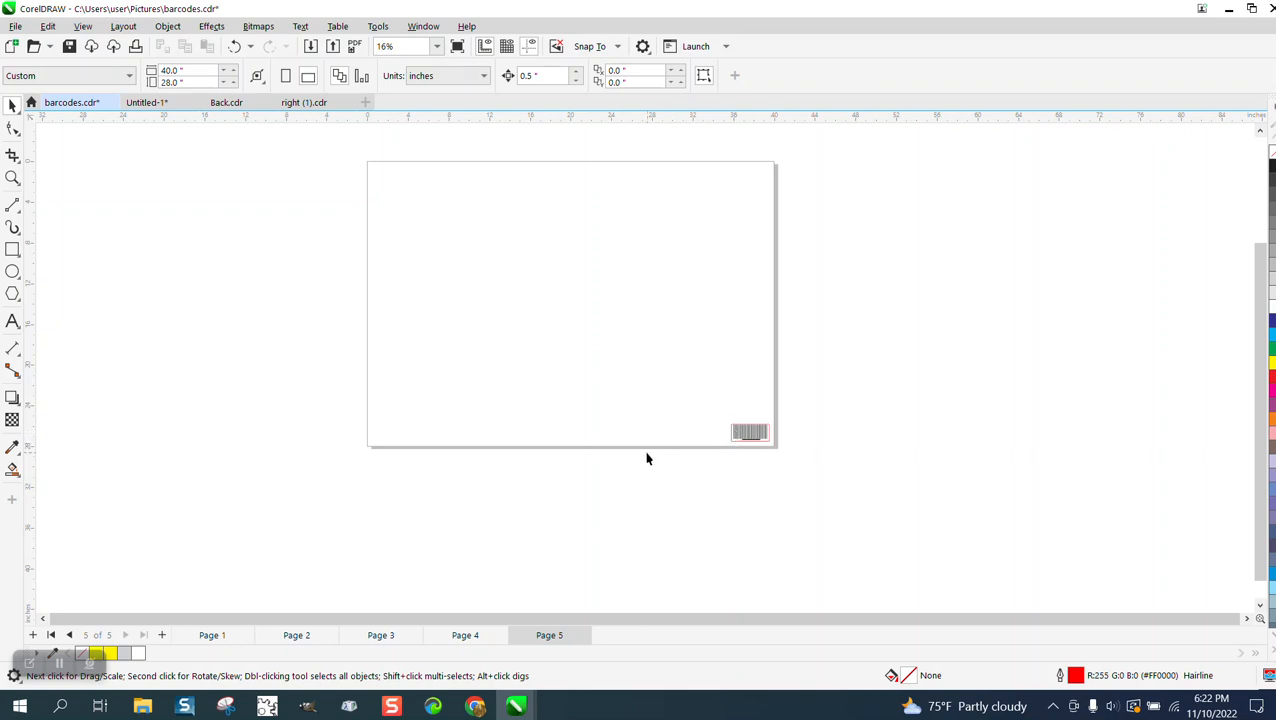
Set the nudge distance to 2.0 inches for moving the barcode on page 5
{"action": "left_click", "coordinate": [770, 441]}
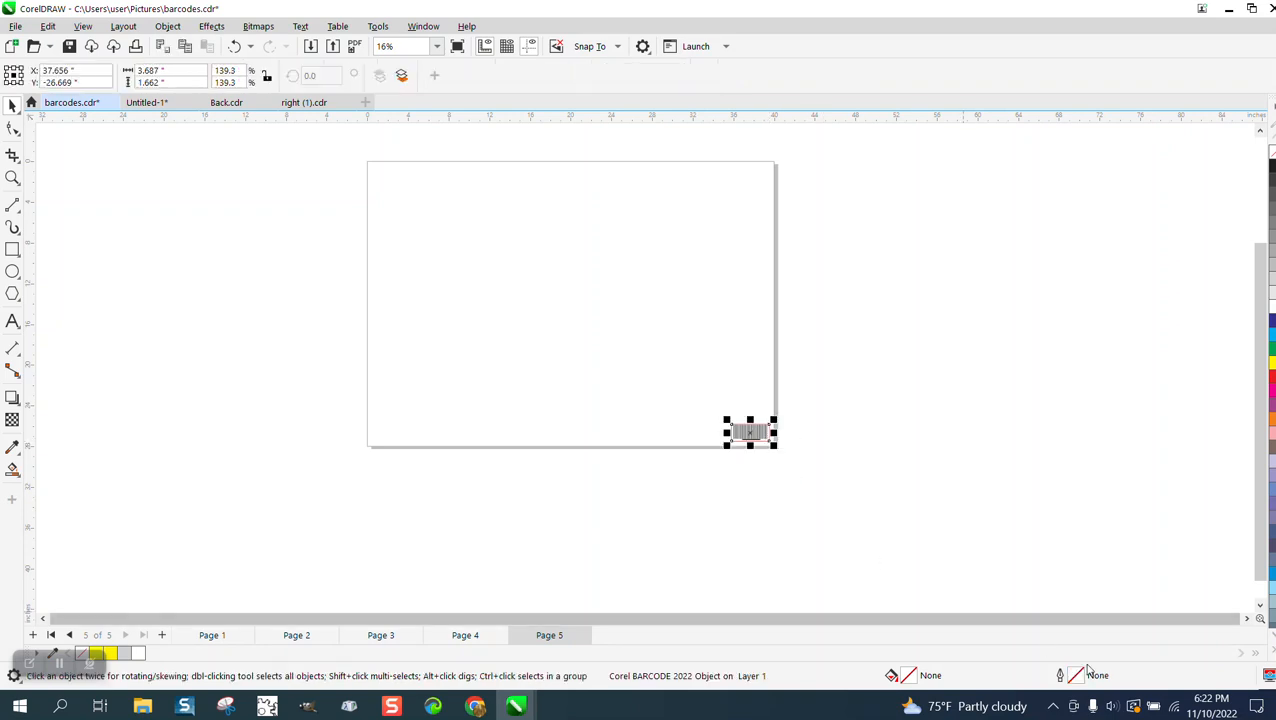
{"action": "key", "text": "Right"}
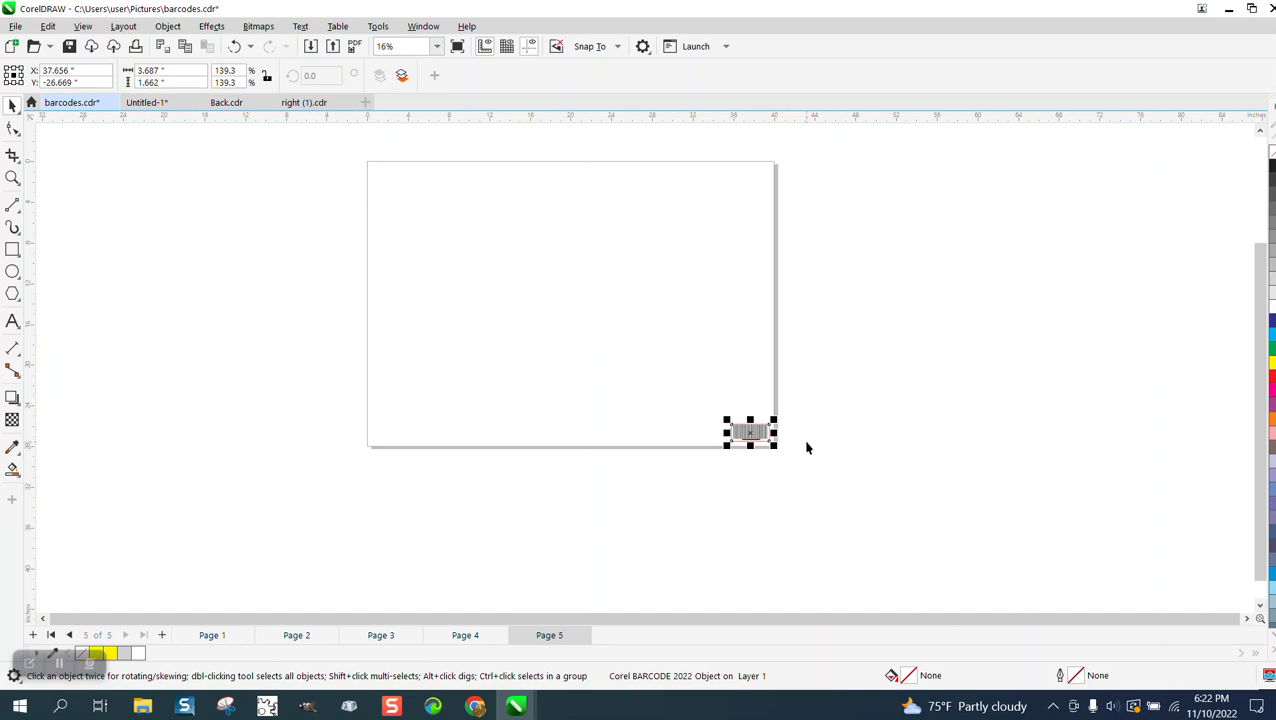
{"action": "left_click", "coordinate": [13, 177]}
{"action": "left_click_drag", "start_coordinate": [685, 372], "coordinate": [864, 500]}
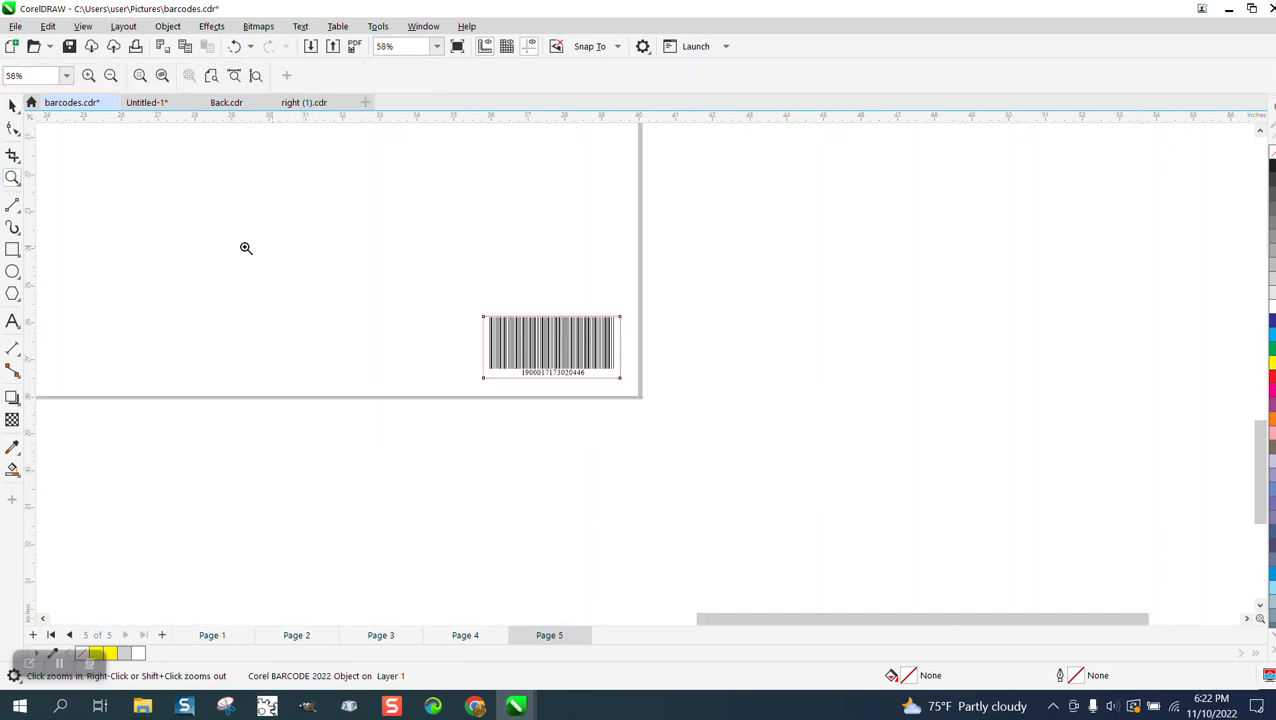
{"action": "left_click", "coordinate": [13, 105]}
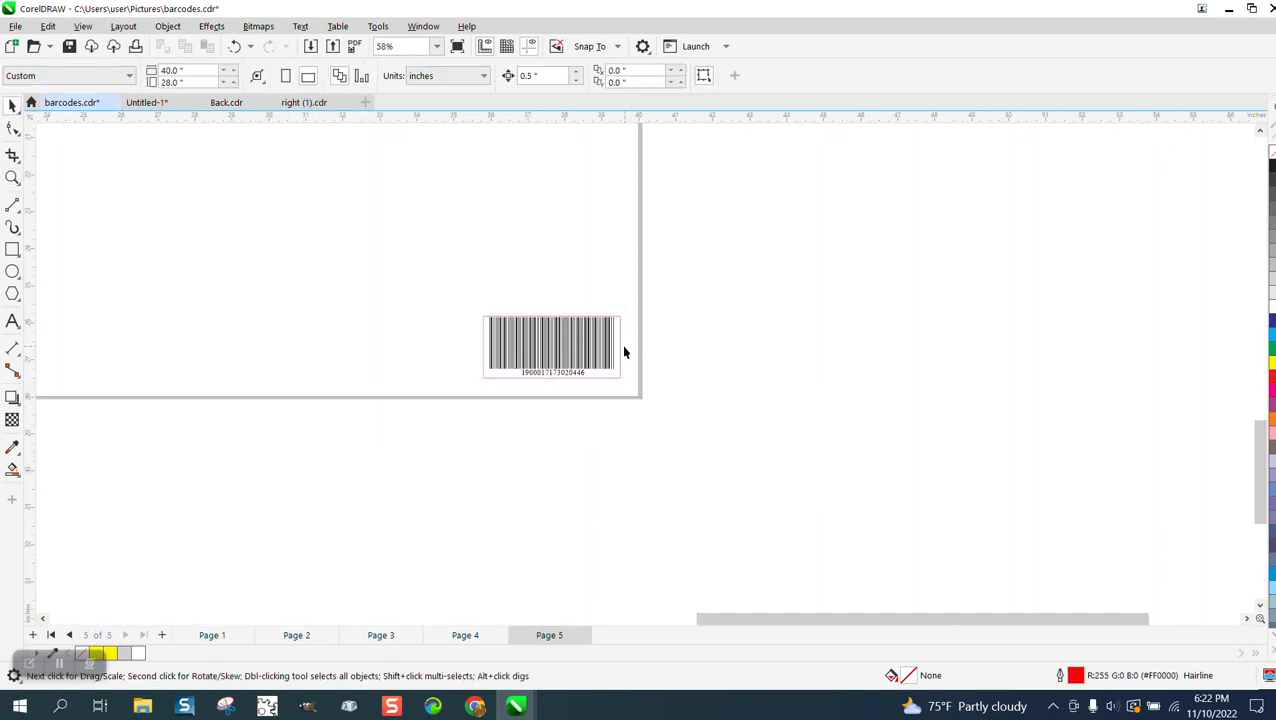
{"action": "left_click", "coordinate": [544, 78]}
{"action": "type", "text": "2"}
{"action": "key", "text": "Return"}
Delete the red positioning rectangle on page 5, nudging the barcode 2 inches down to expose it and back up to its place
{"action": "left_click", "coordinate": [619, 373]}
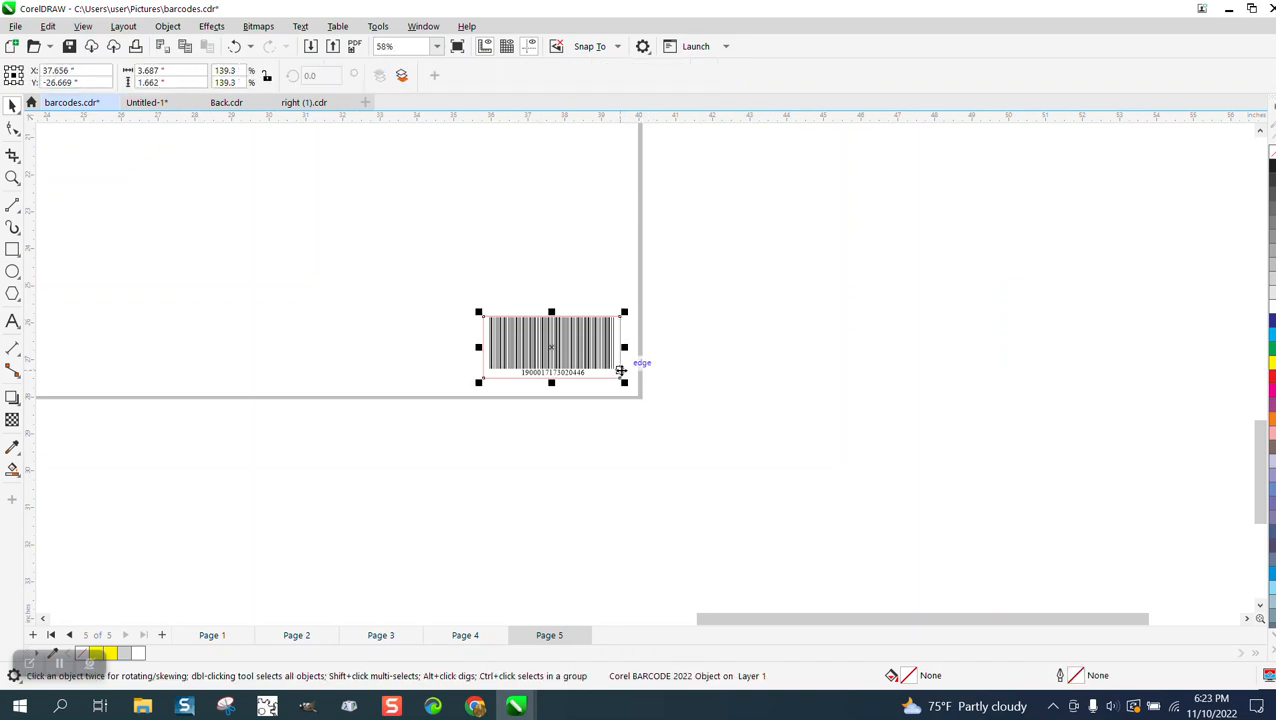
{"action": "key", "text": "Down"}
{"action": "left_click", "coordinate": [619, 362]}
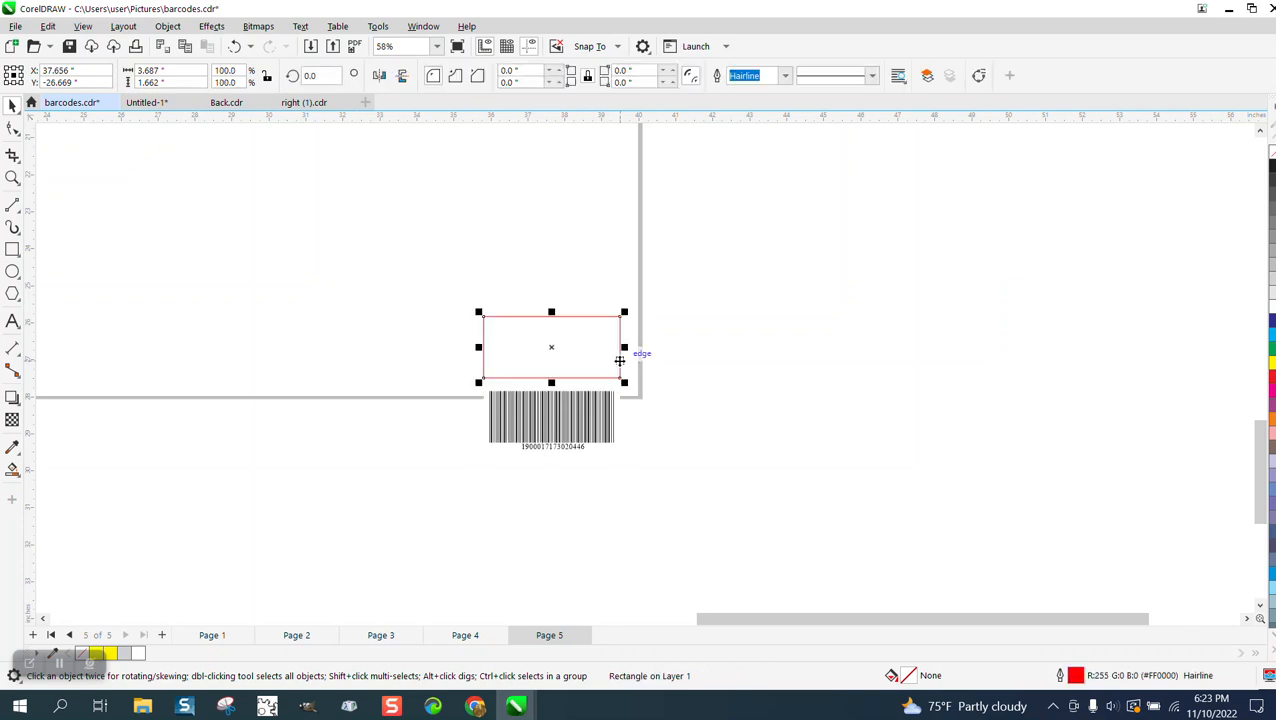
{"action": "key", "text": "Delete"}
{"action": "left_click", "coordinate": [597, 435]}
{"action": "key", "text": "Up"}
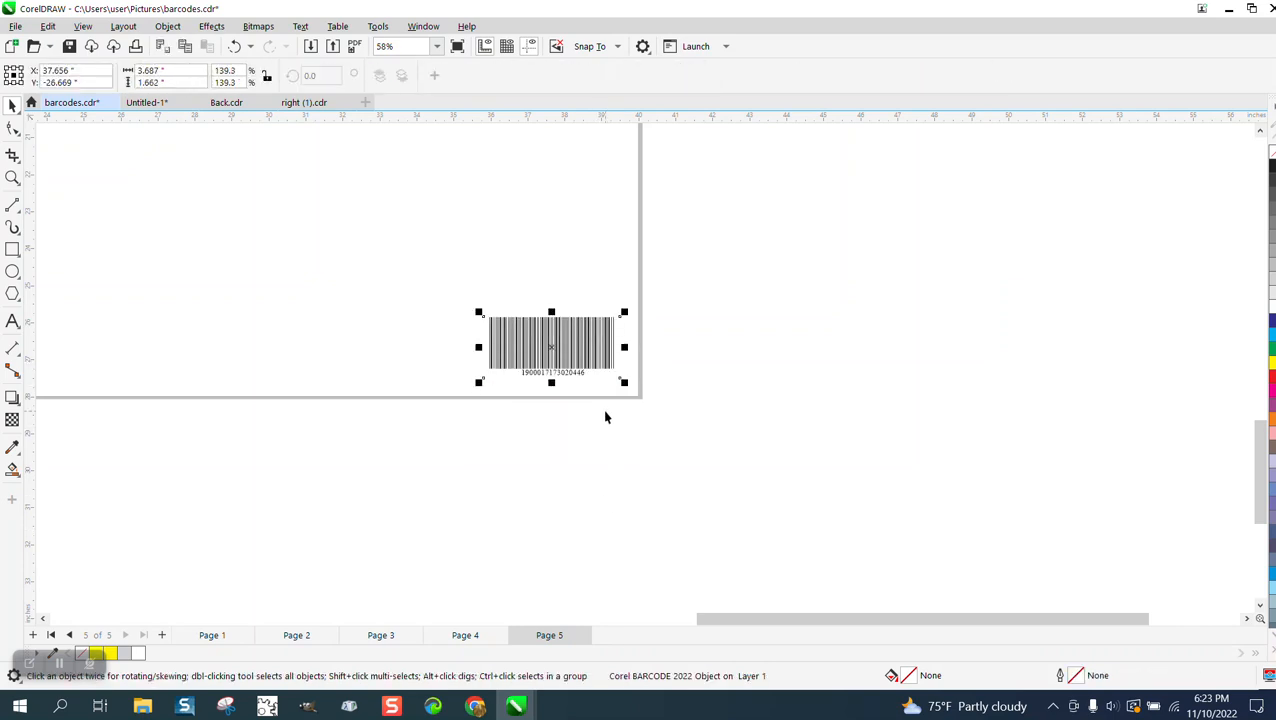
{"action": "scroll", "coordinate": [598, 353], "scroll_direction": "down", "scroll_amount": 5}
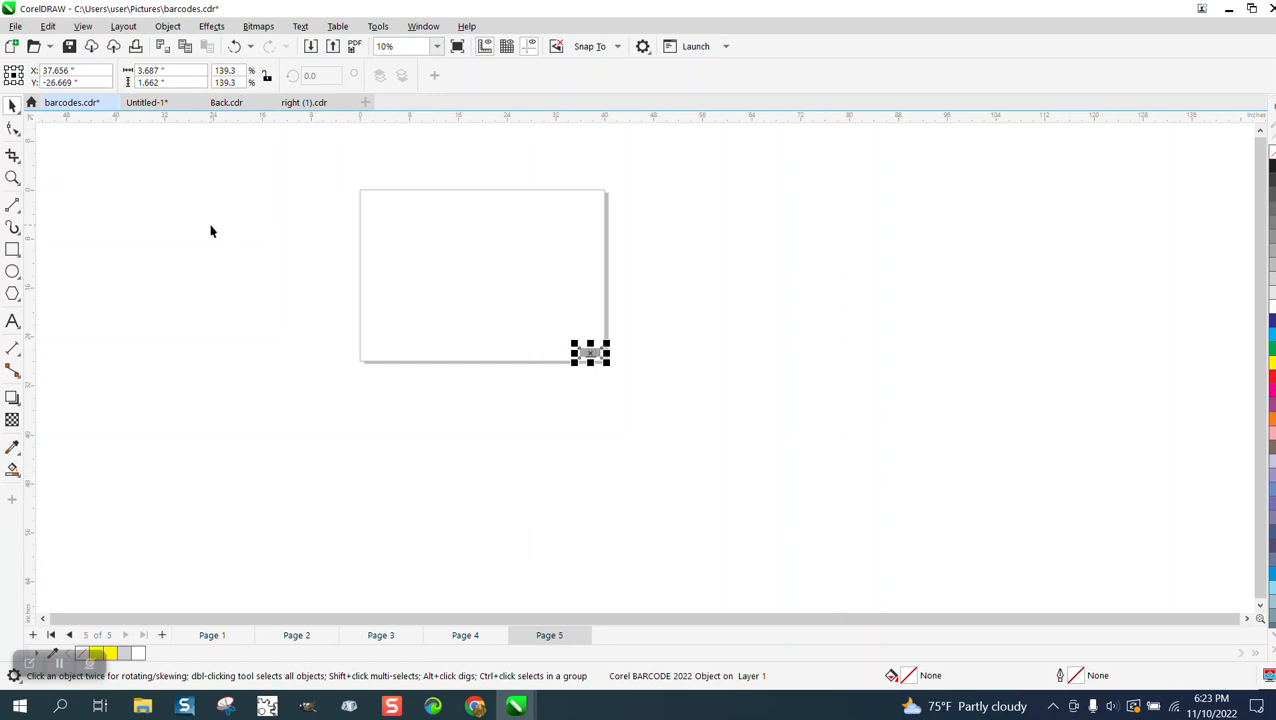
{"action": "left_click", "coordinate": [82, 29]}
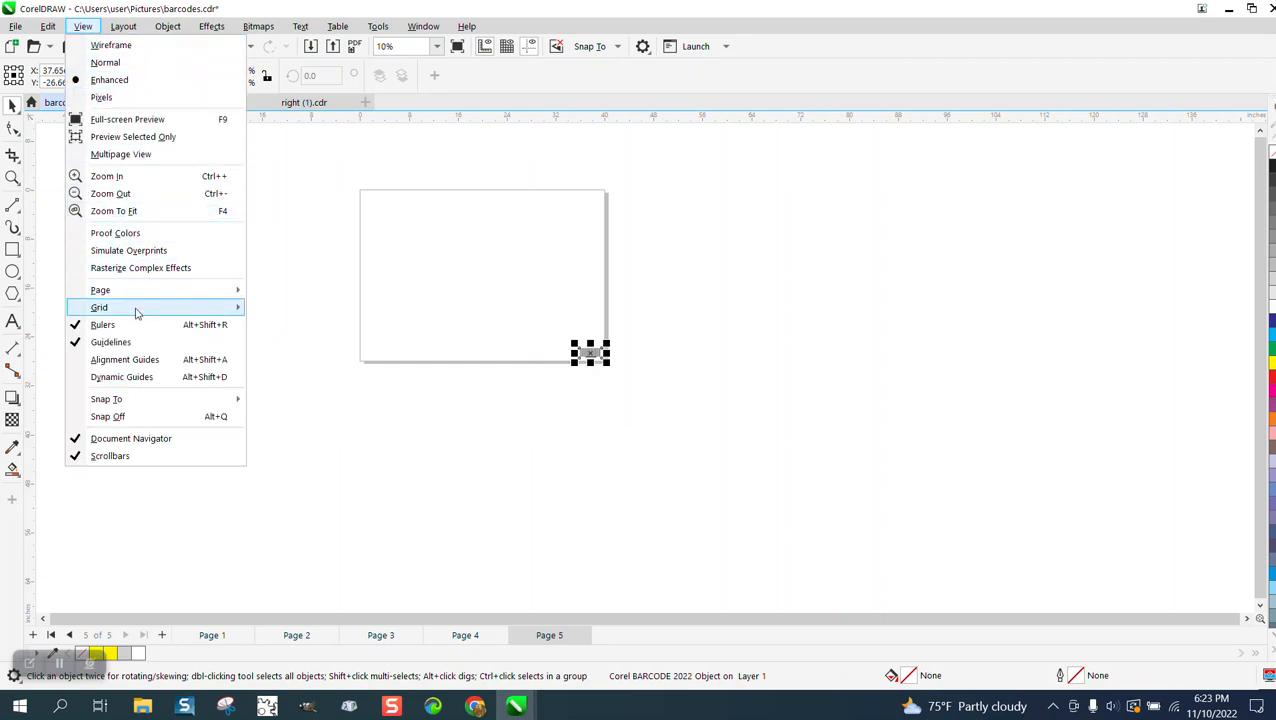
{"action": "left_click", "coordinate": [48, 27]}
{"action": "mouse_move", "coordinate": [123, 267]}
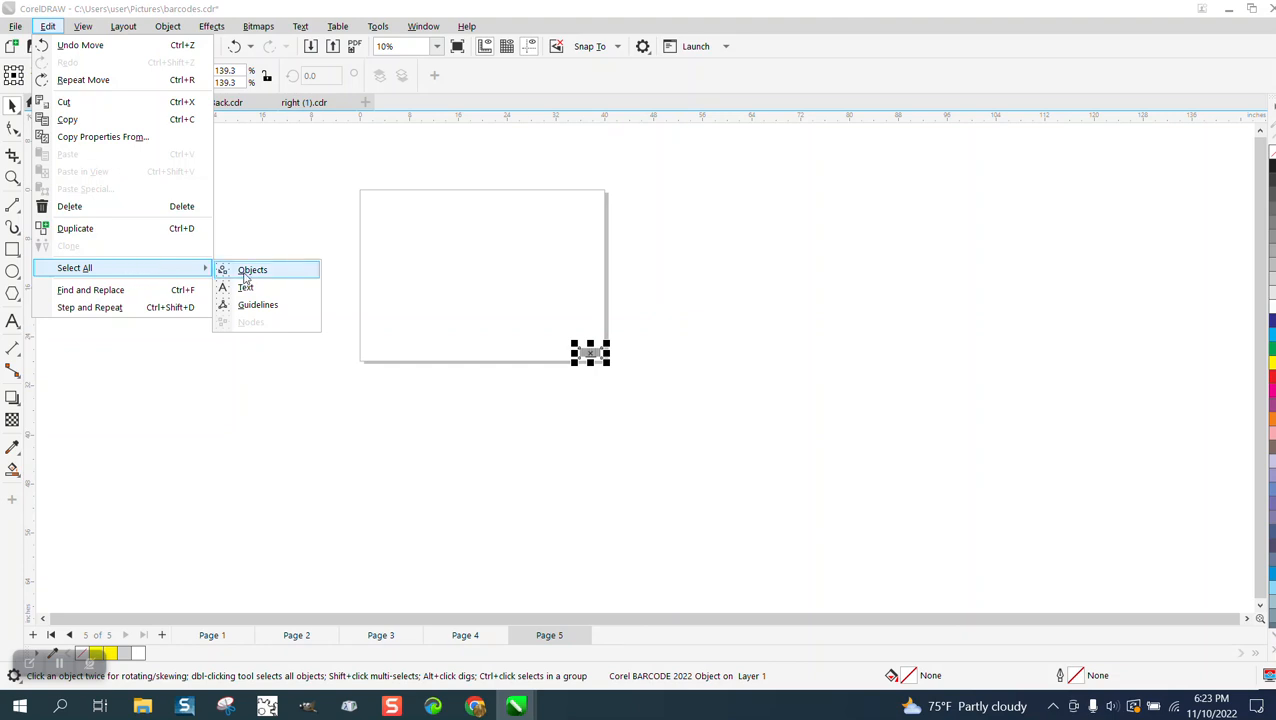
{"action": "left_click", "coordinate": [458, 428]}
Go to page 4 and zoom in closely on its barcode and red rectangle
{"action": "left_click", "coordinate": [483, 633]}
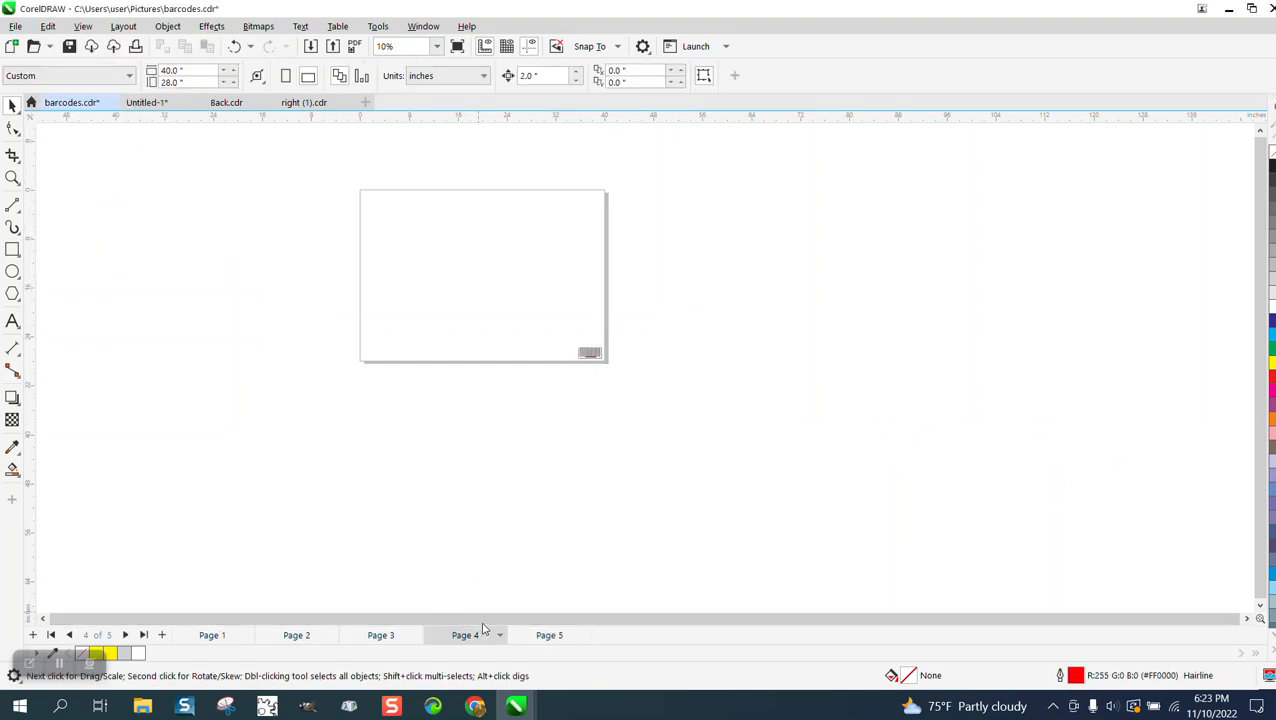
{"action": "left_click", "coordinate": [12, 178]}
{"action": "left_click_drag", "start_coordinate": [541, 333], "coordinate": [693, 413]}
{"action": "left_click", "coordinate": [10, 107]}
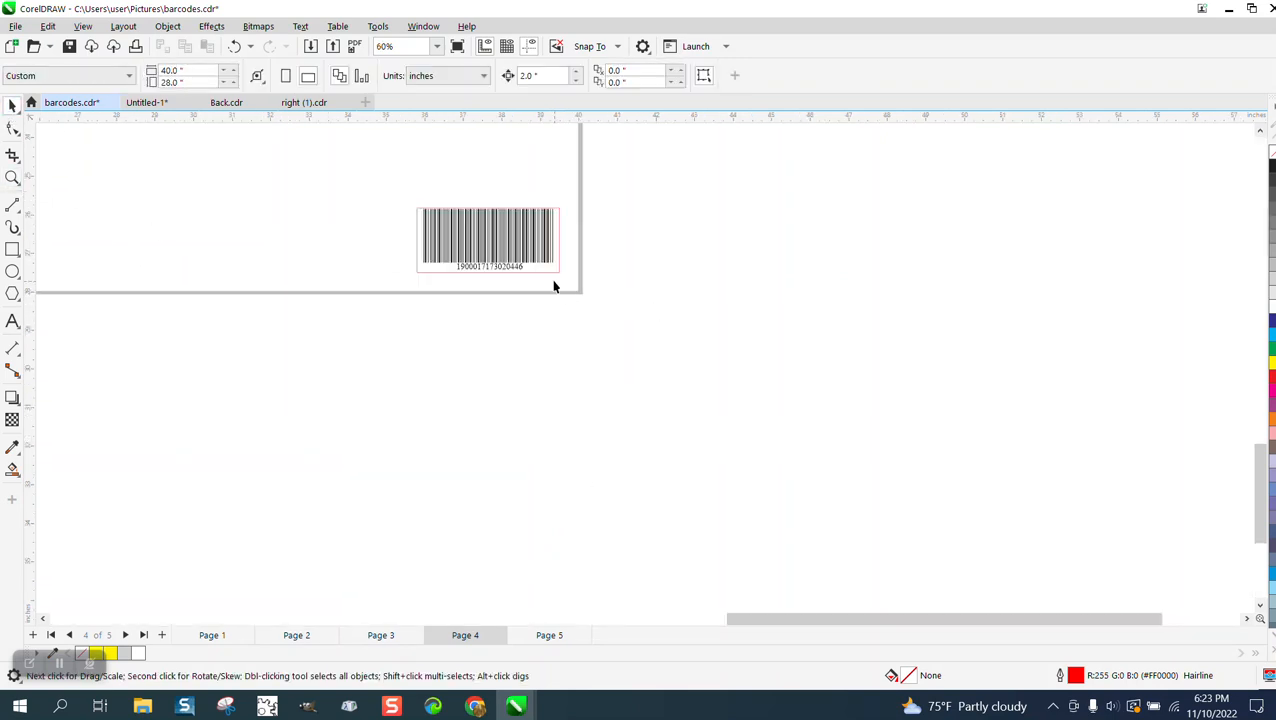
{"action": "left_click_drag", "start_coordinate": [558, 274], "coordinate": [639, 354]}
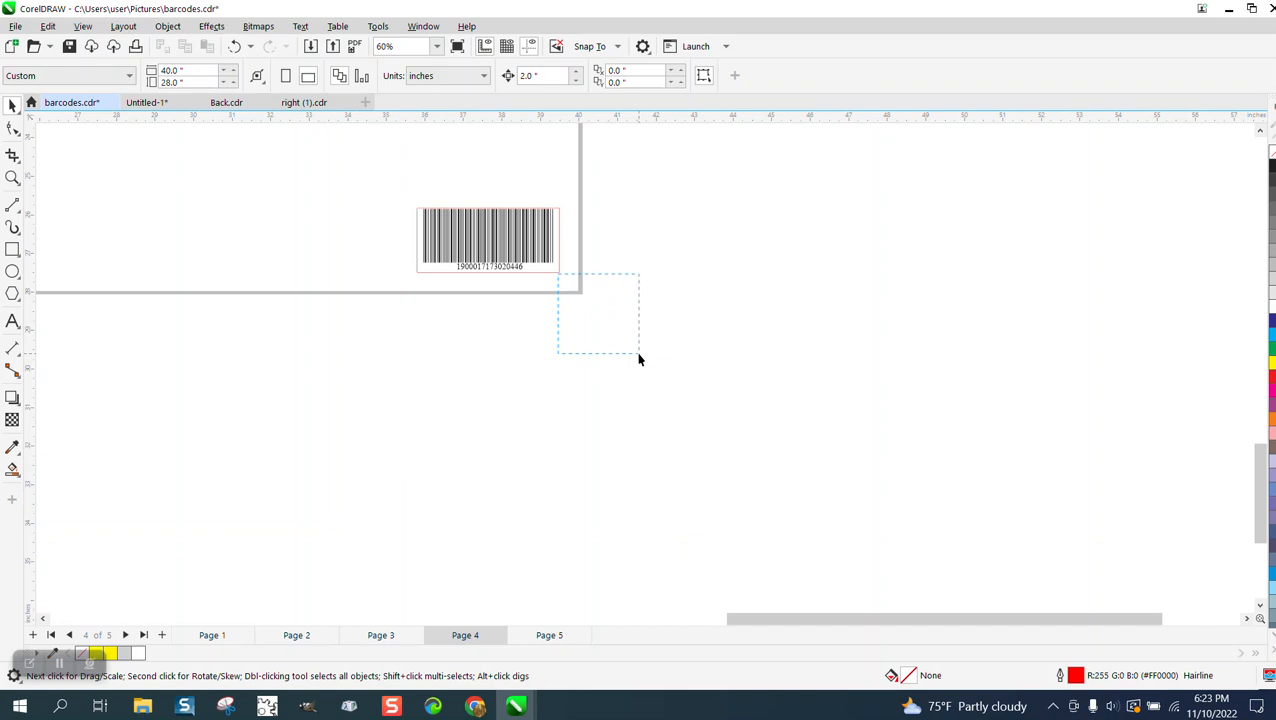
{"action": "left_click", "coordinate": [558, 275]}
{"action": "left_click_drag", "start_coordinate": [560, 273], "coordinate": [637, 351]}
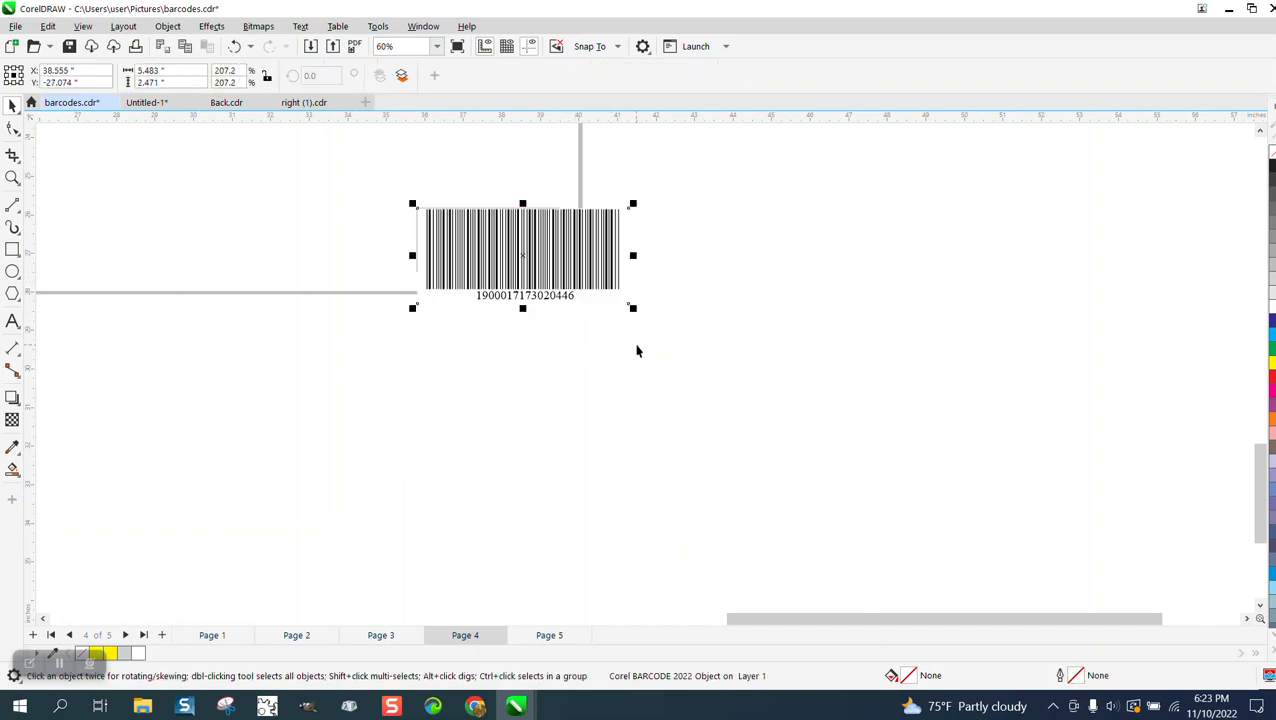
{"action": "left_click", "coordinate": [234, 46]}
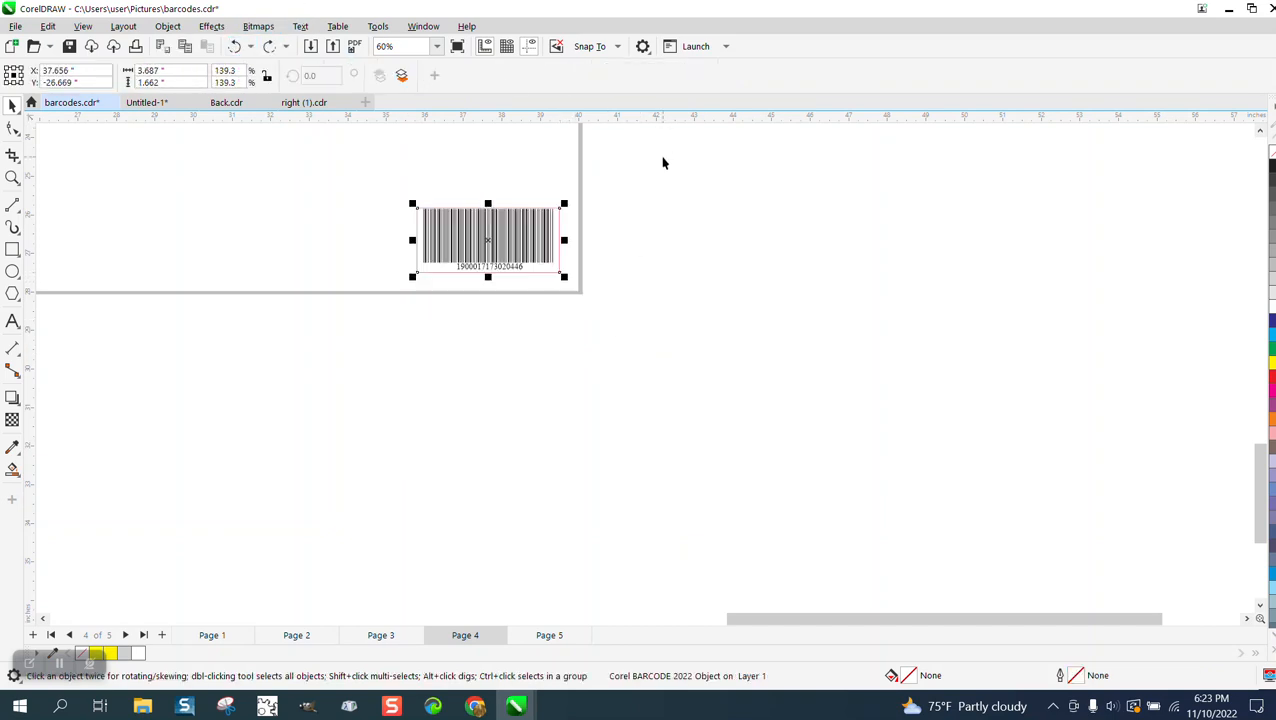
Remove the red rectangle behind the page 4 barcode, nudging the barcode 2 inches down and back up around the deletion
{"action": "key", "text": "Down"}
{"action": "left_click", "coordinate": [536, 209]}
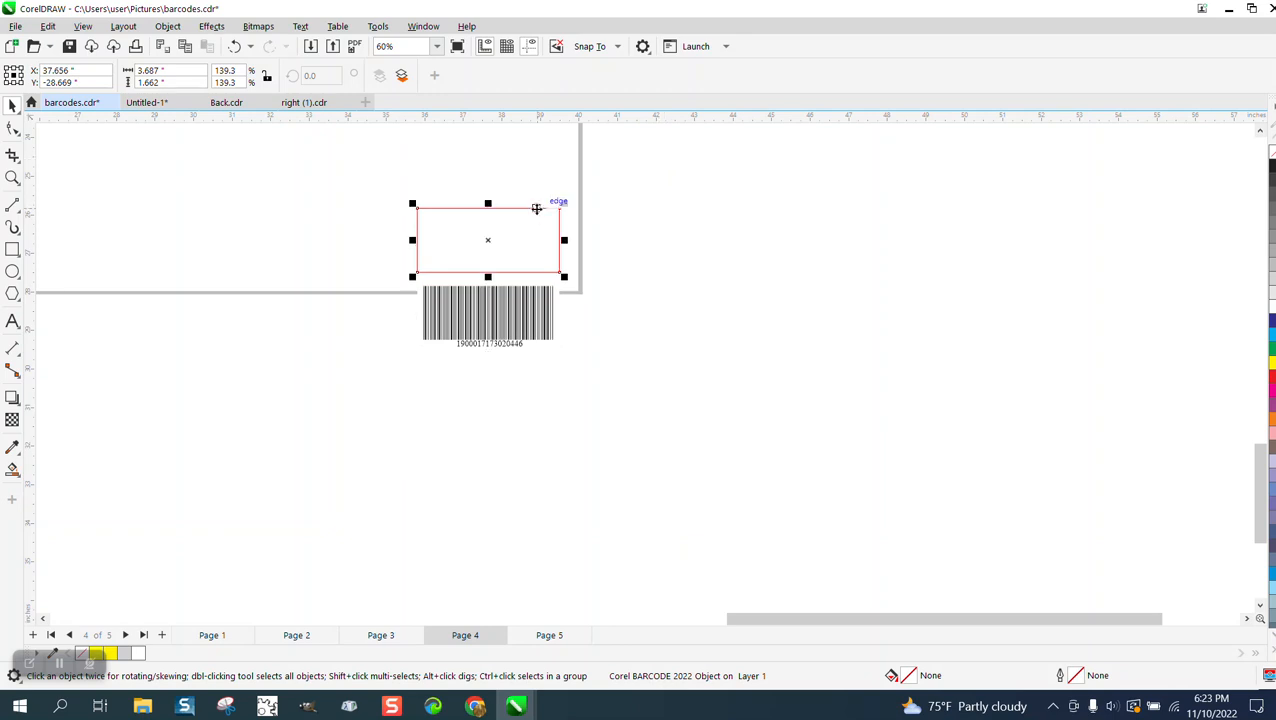
{"action": "left_click", "coordinate": [533, 330]}
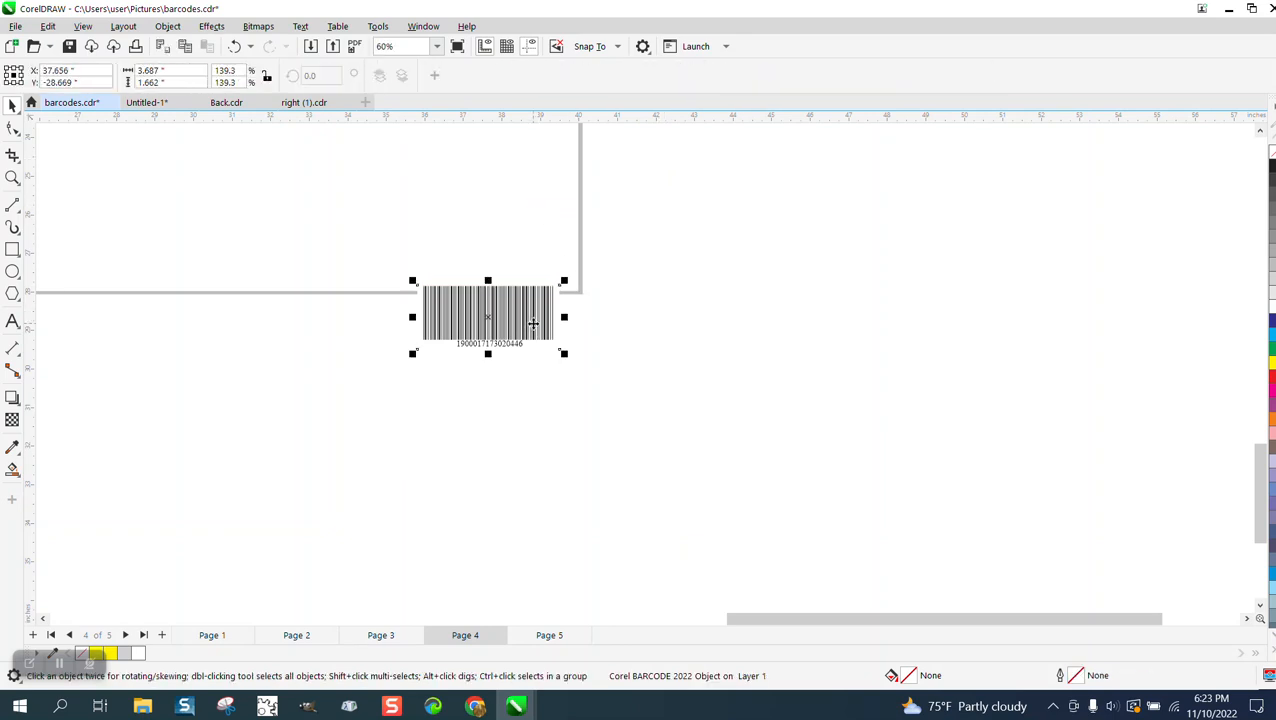
{"action": "key", "text": "Up"}
On page 3, nudge the barcode 2 inches down, delete the red rectangle behind it, and return the barcode to its place
{"action": "left_click", "coordinate": [382, 635]}
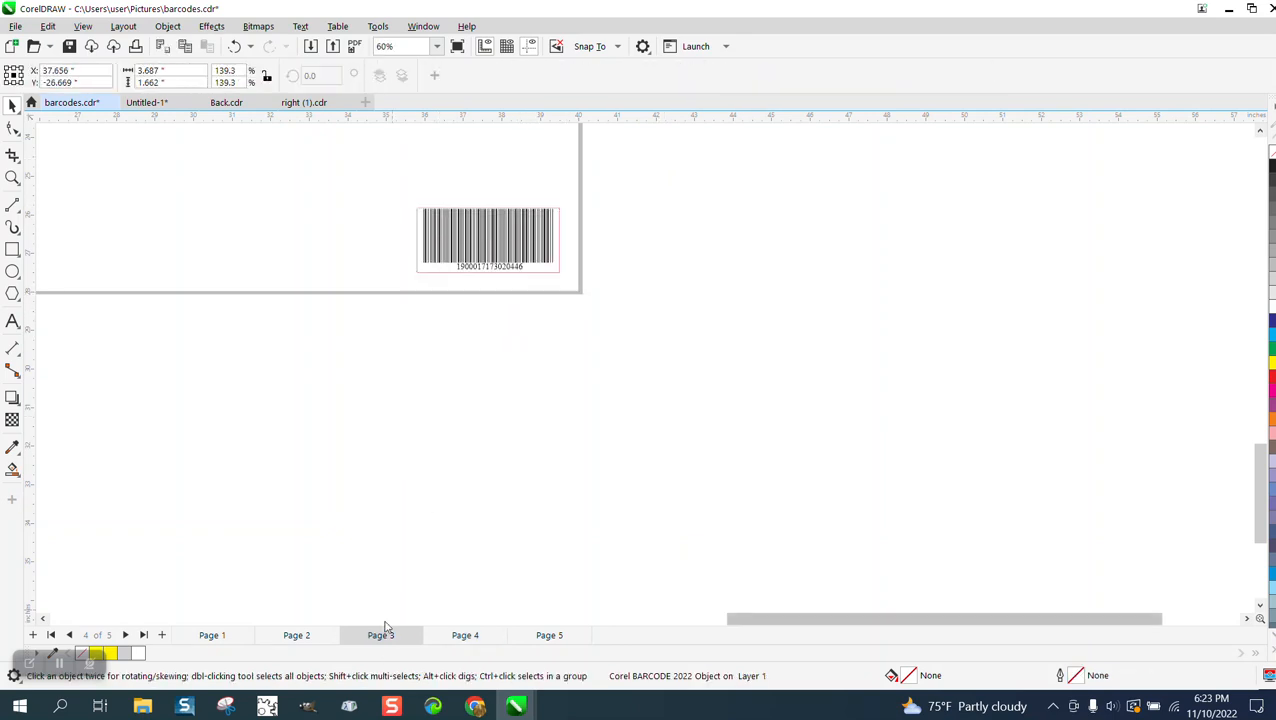
{"action": "left_click", "coordinate": [530, 274]}
{"action": "key", "text": "Down"}
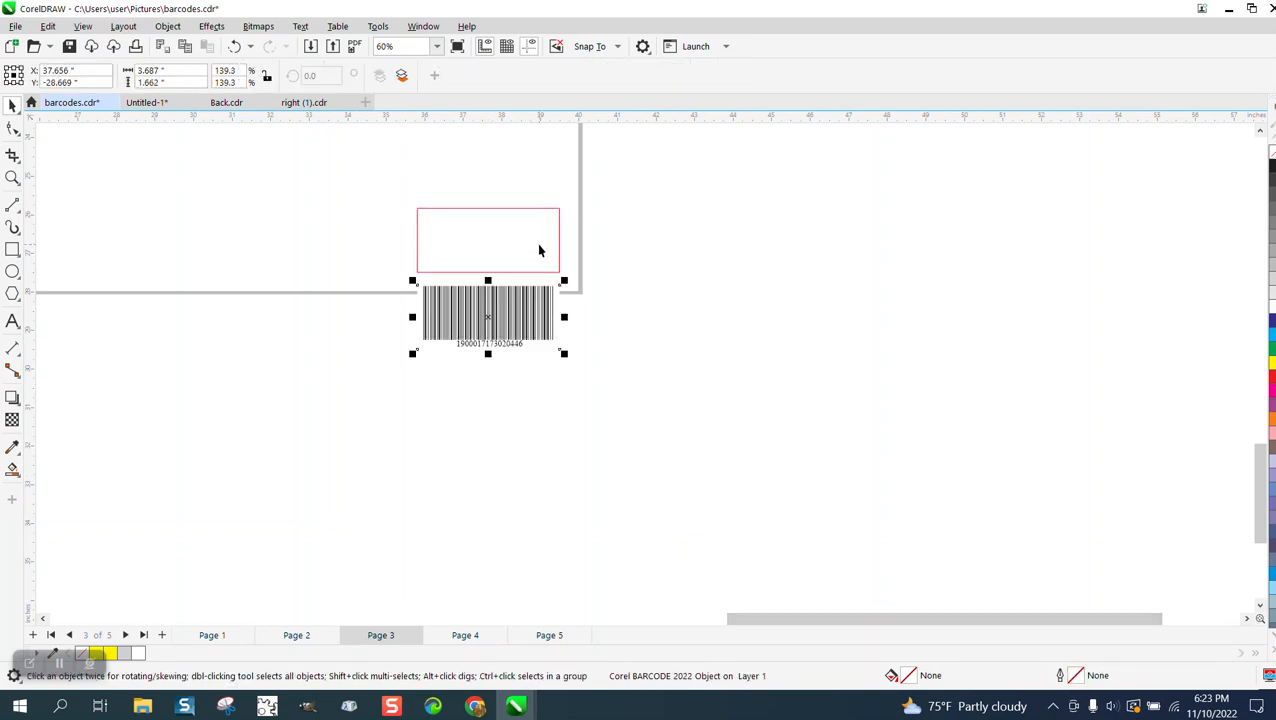
{"action": "left_click", "coordinate": [538, 246]}
{"action": "key", "text": "Delete"}
{"action": "left_click", "coordinate": [545, 344]}
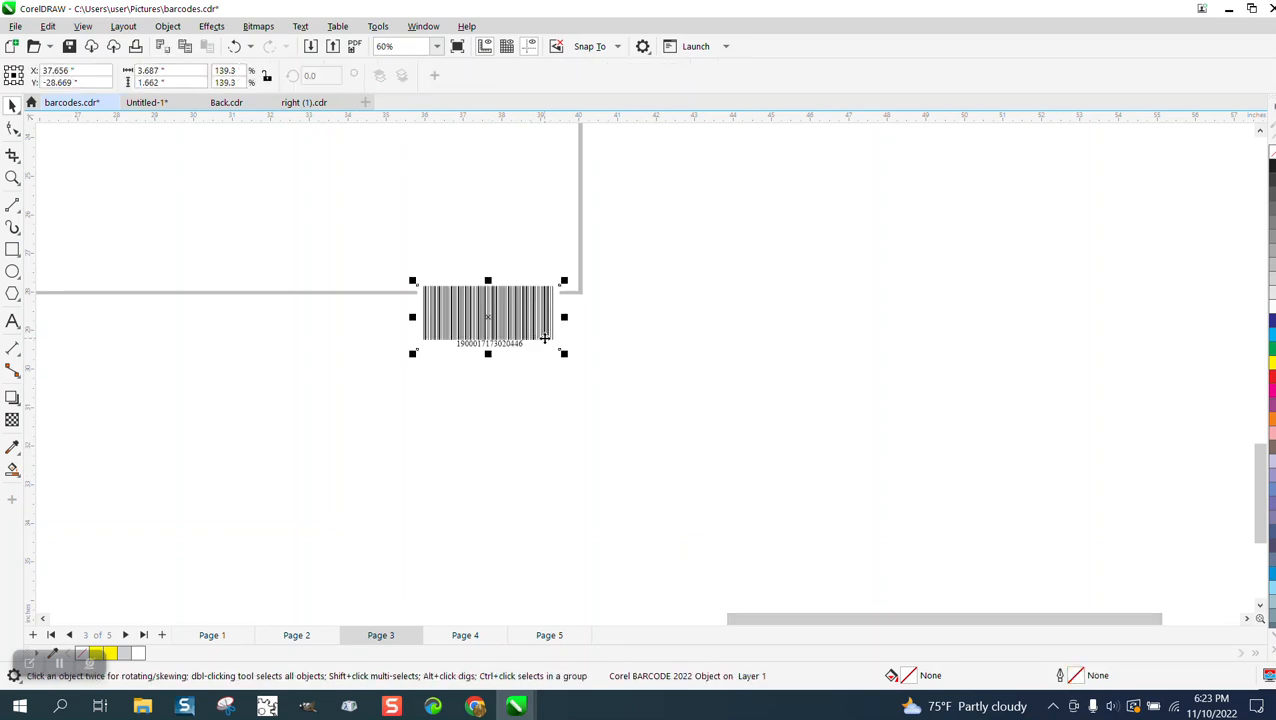
{"action": "key", "text": "Up"}
{"action": "scroll", "coordinate": [507, 361], "scroll_direction": "down", "scroll_amount": 5}
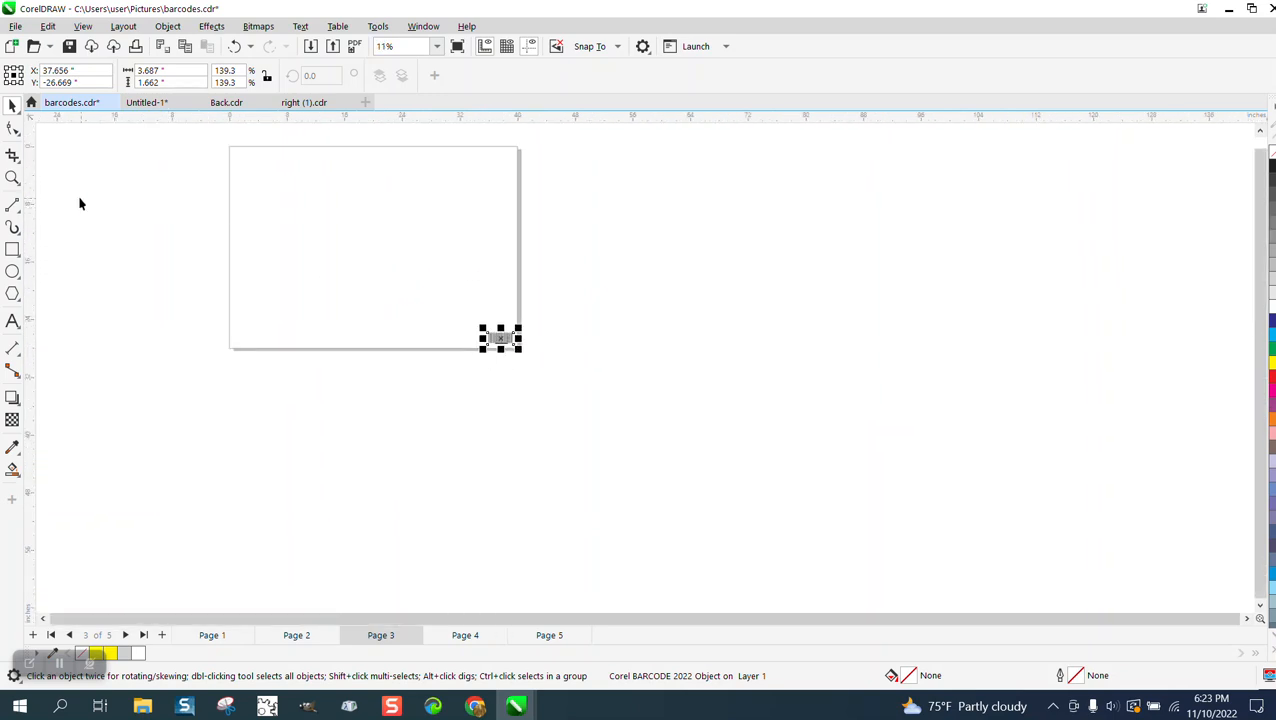
{"action": "left_click", "coordinate": [13, 178]}
{"action": "left_click_drag", "start_coordinate": [205, 134], "coordinate": [640, 422]}
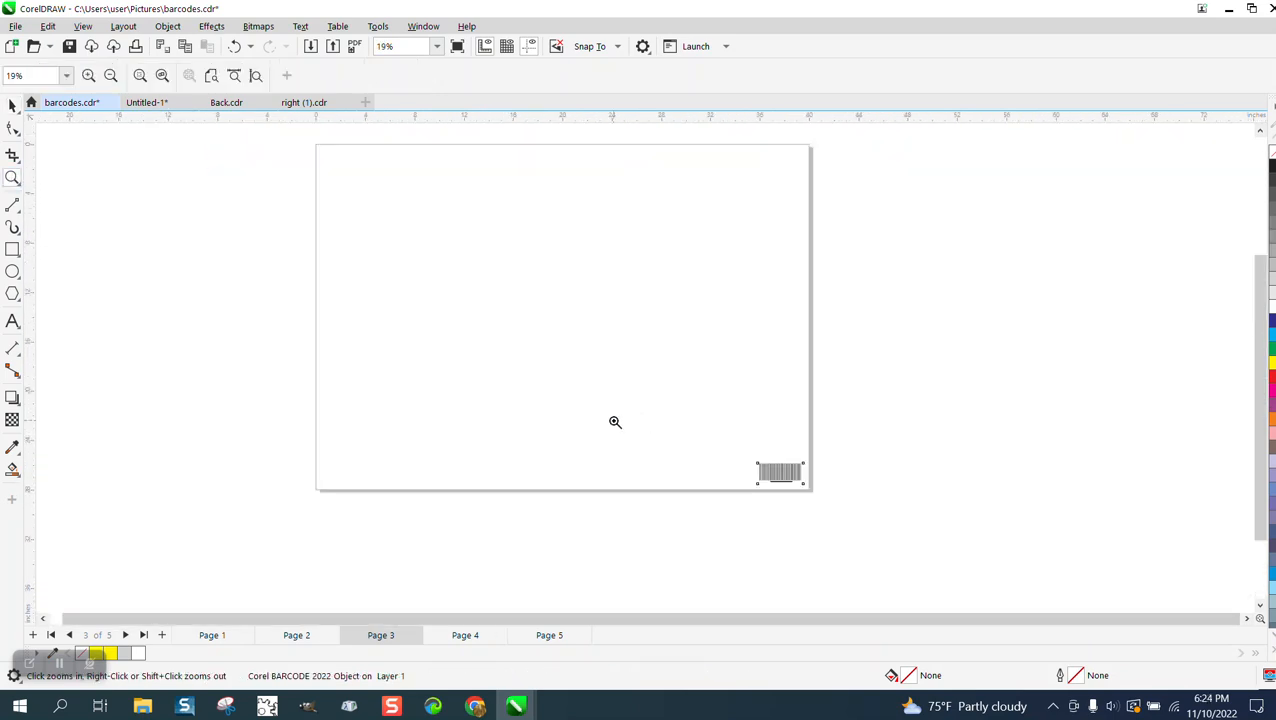